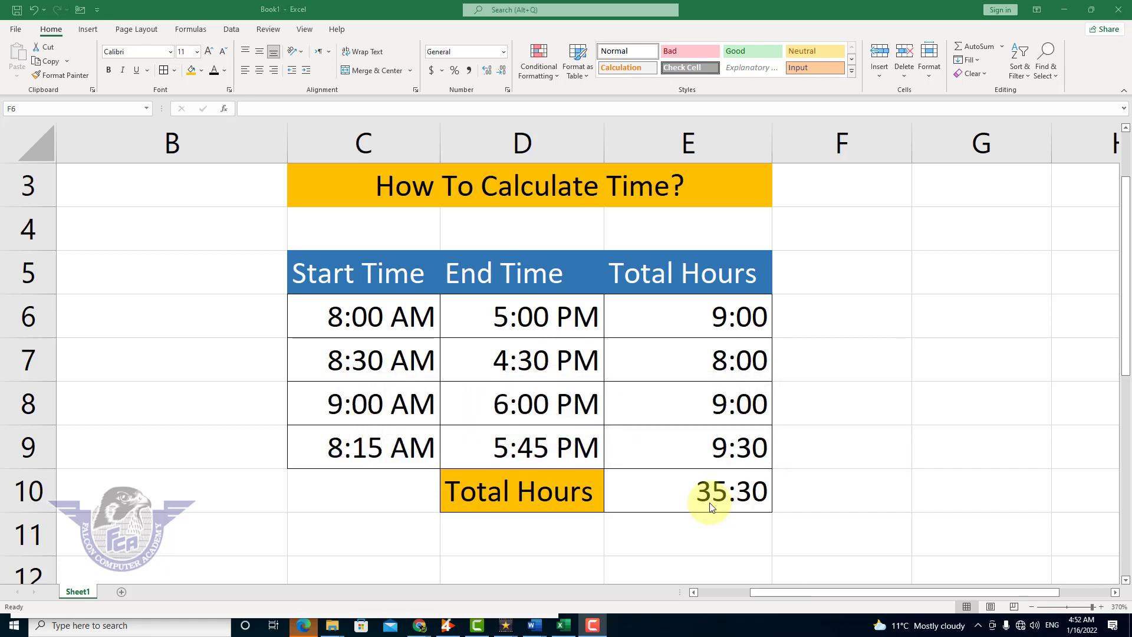
Clear all contents and formatting from the time entries in C6:E9 and reapply all borders to that range
{"action": "left_click", "coordinate": [389, 317]}
{"action": "left_click_drag", "start_coordinate": [366, 321], "coordinate": [668, 434]}
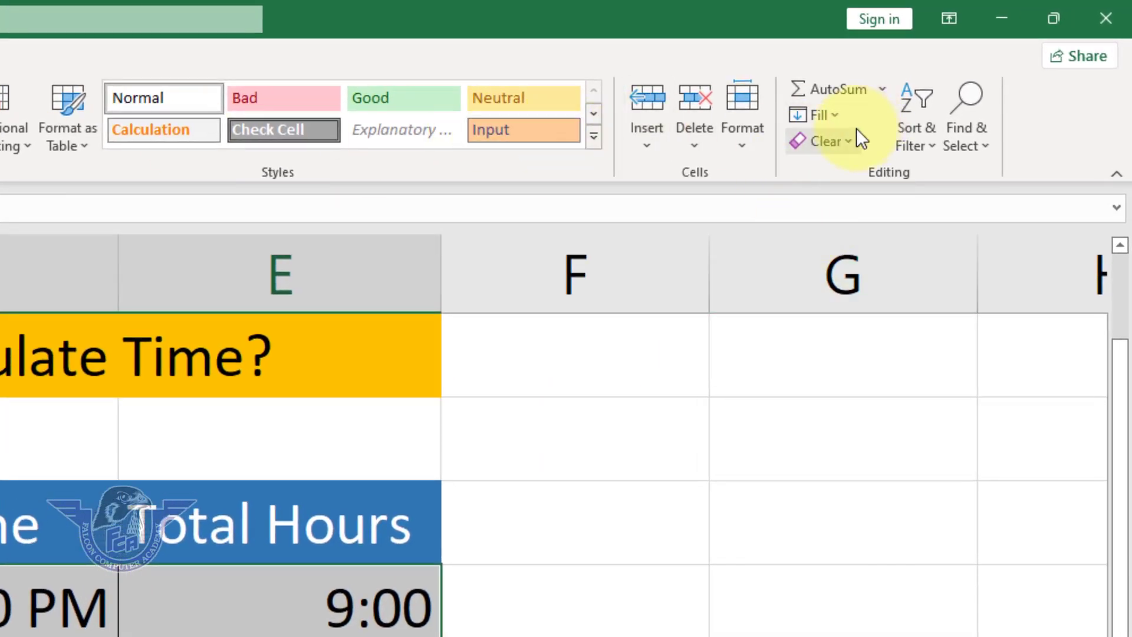
{"action": "left_click", "coordinate": [844, 140]}
{"action": "left_click", "coordinate": [860, 203]}
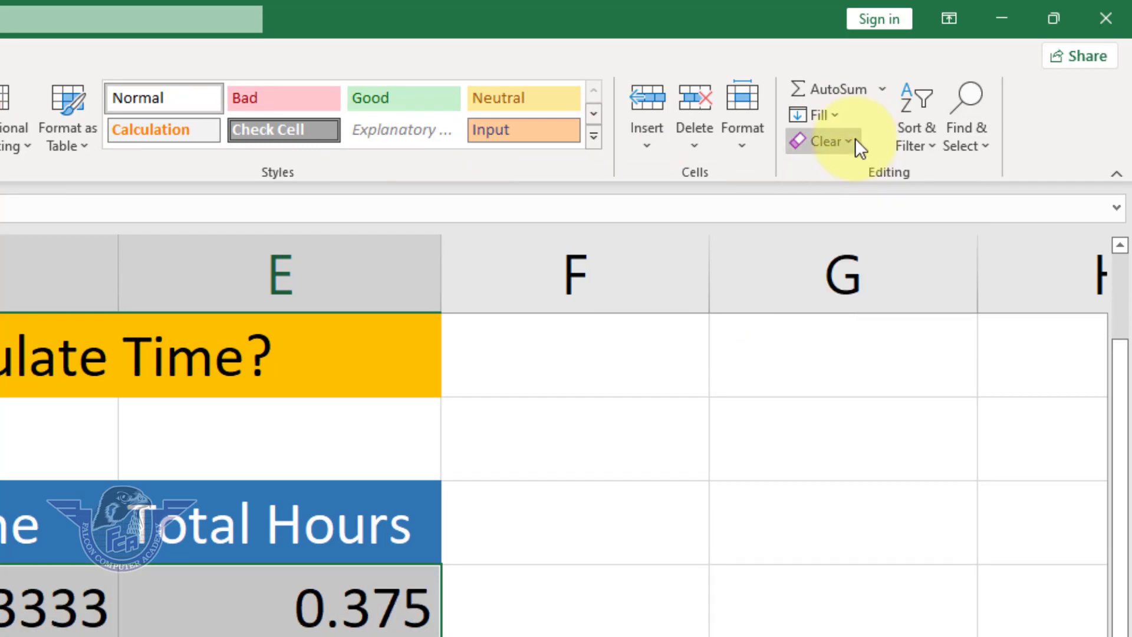
{"action": "left_click", "coordinate": [854, 139]}
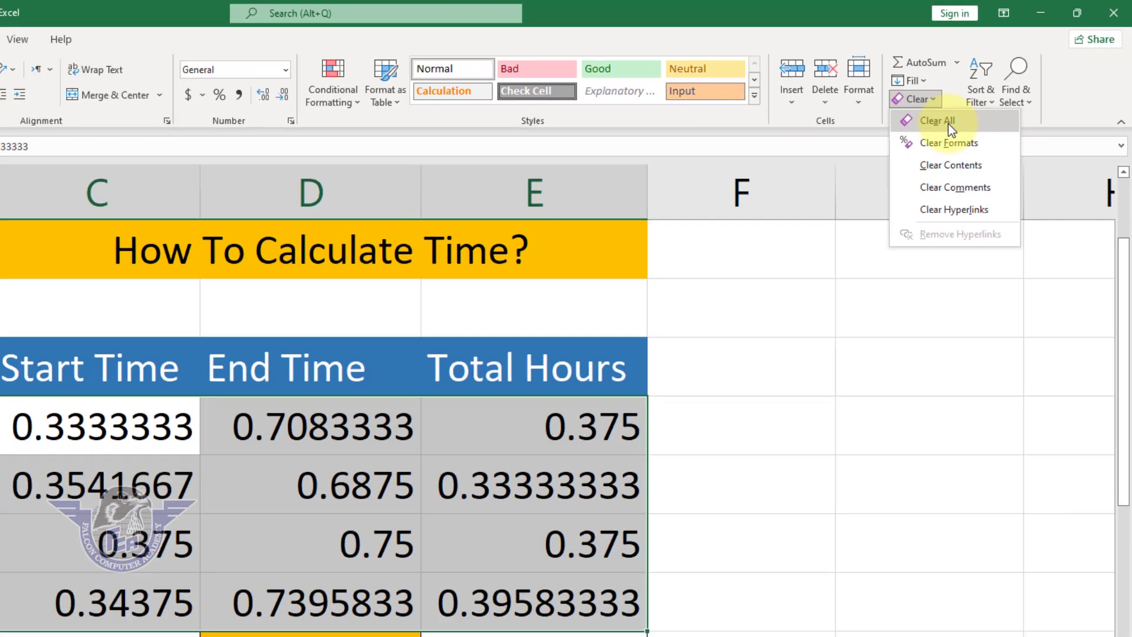
{"action": "left_click", "coordinate": [869, 176]}
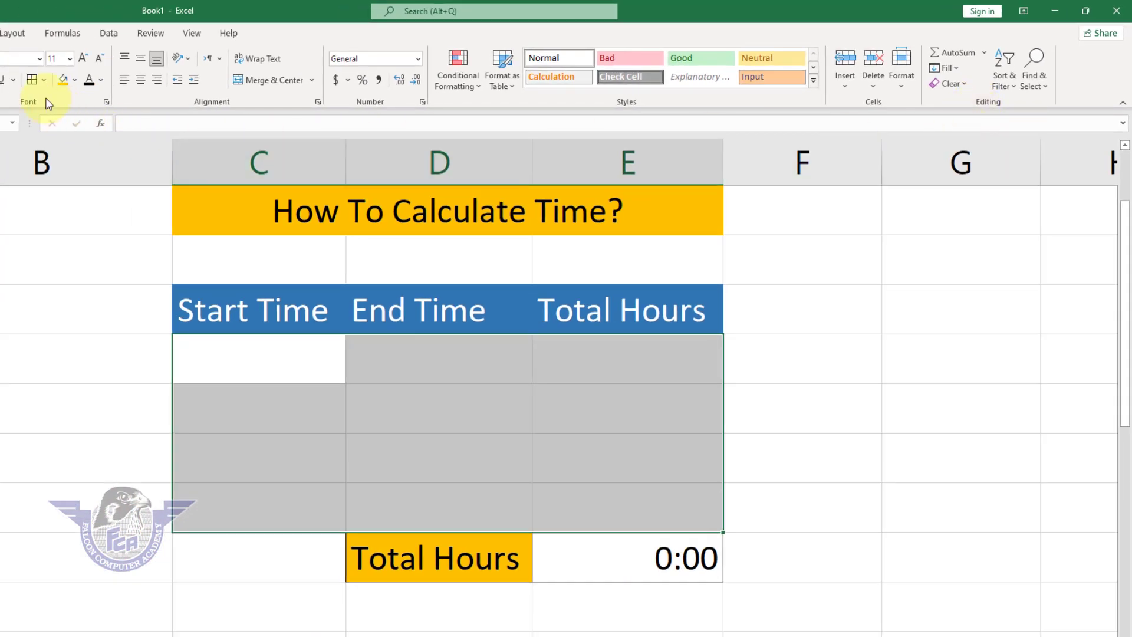
{"action": "left_click", "coordinate": [31, 82]}
Clear the formula and formatting from the grand total cell E10 and keep it bordered
{"action": "left_click", "coordinate": [642, 572]}
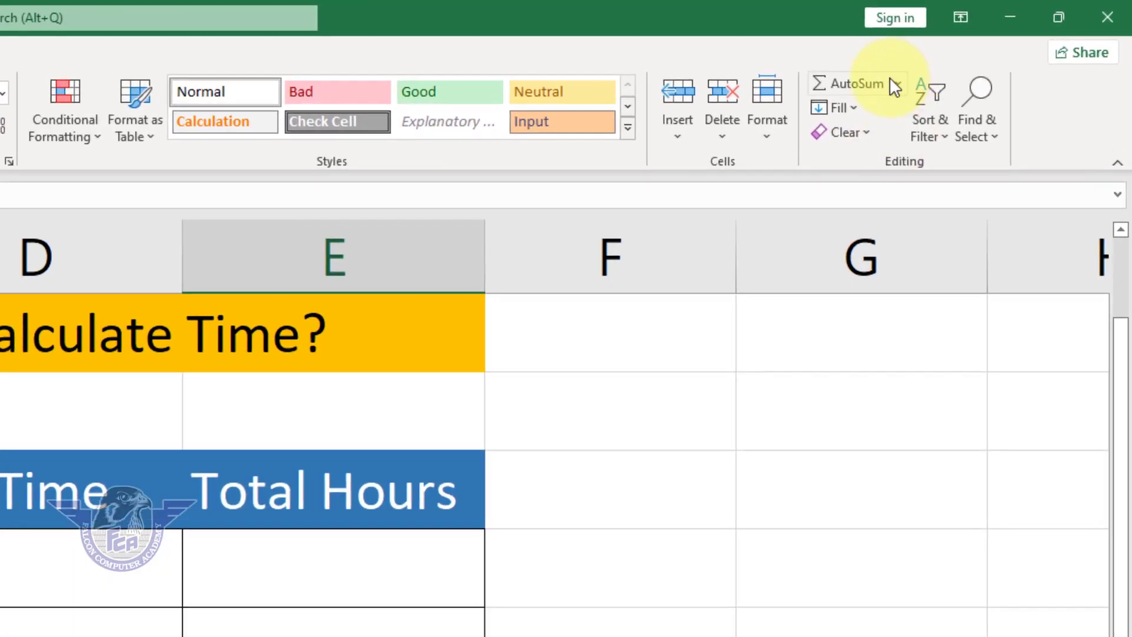
{"action": "left_click", "coordinate": [860, 130]}
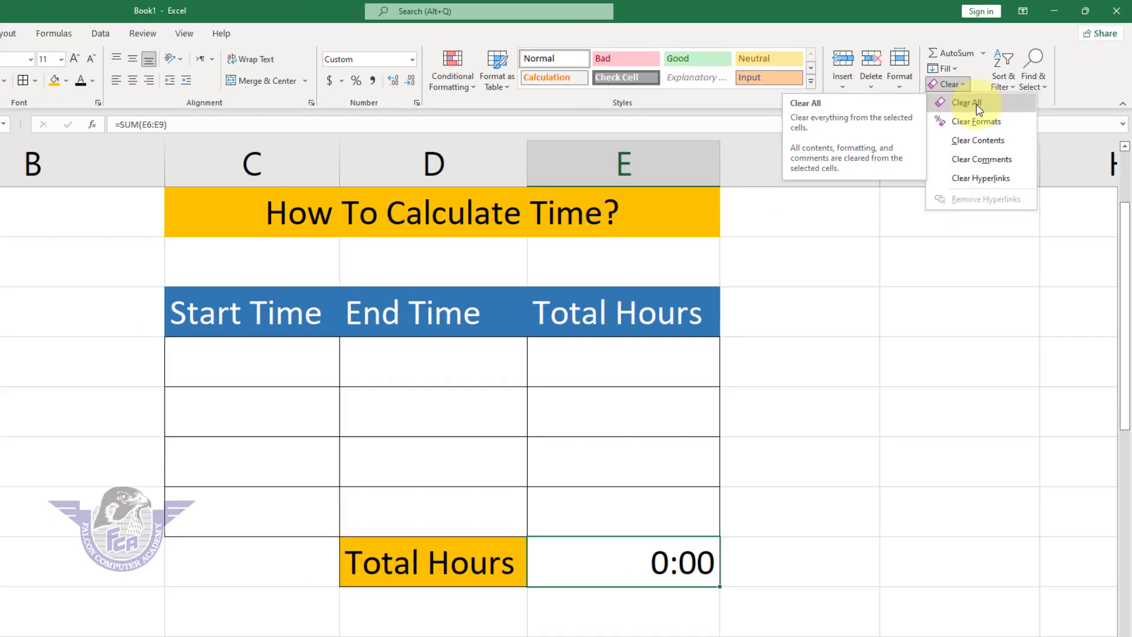
{"action": "left_click", "coordinate": [977, 106]}
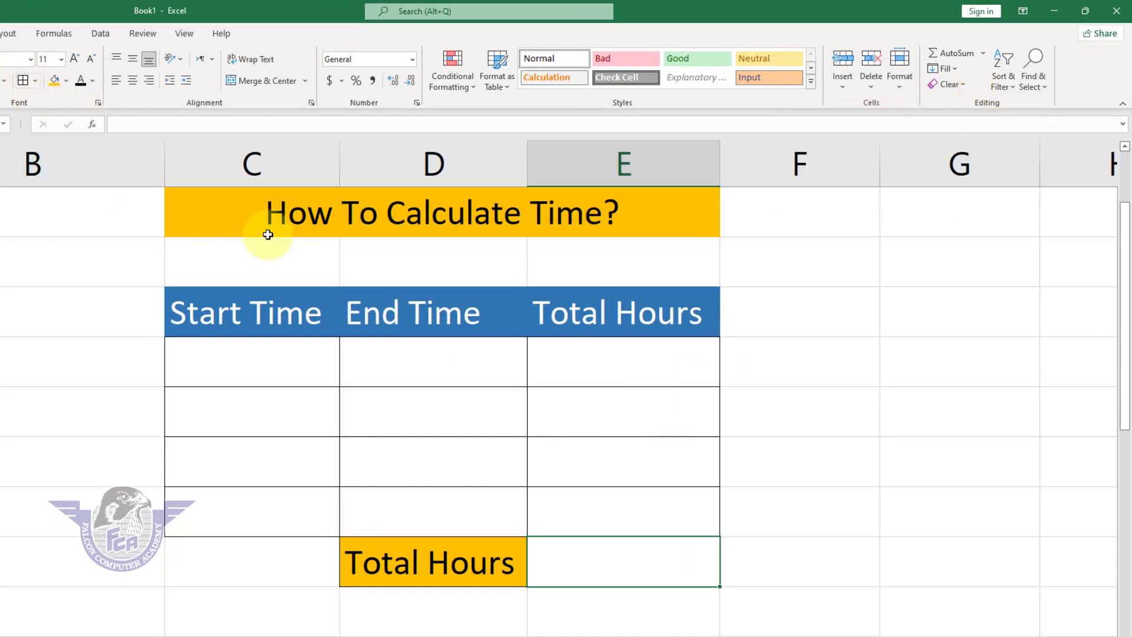
{"action": "left_click", "coordinate": [644, 499]}
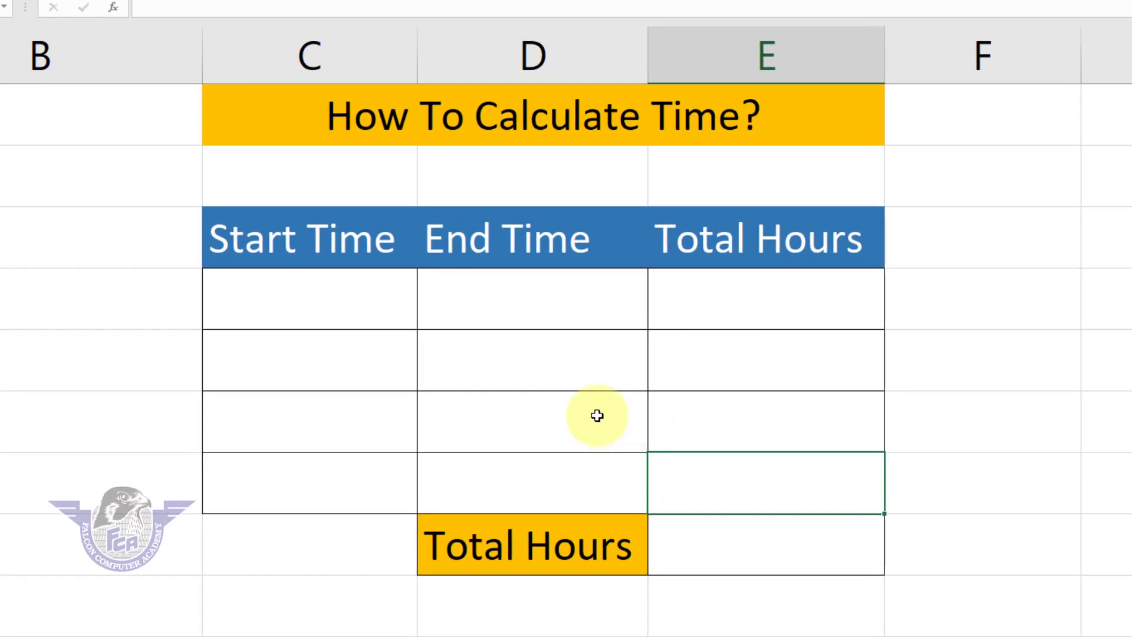
Enter the first two start times, 8:00 AM in C6 and 8:30 AM in C7
{"action": "left_click", "coordinate": [361, 305]}
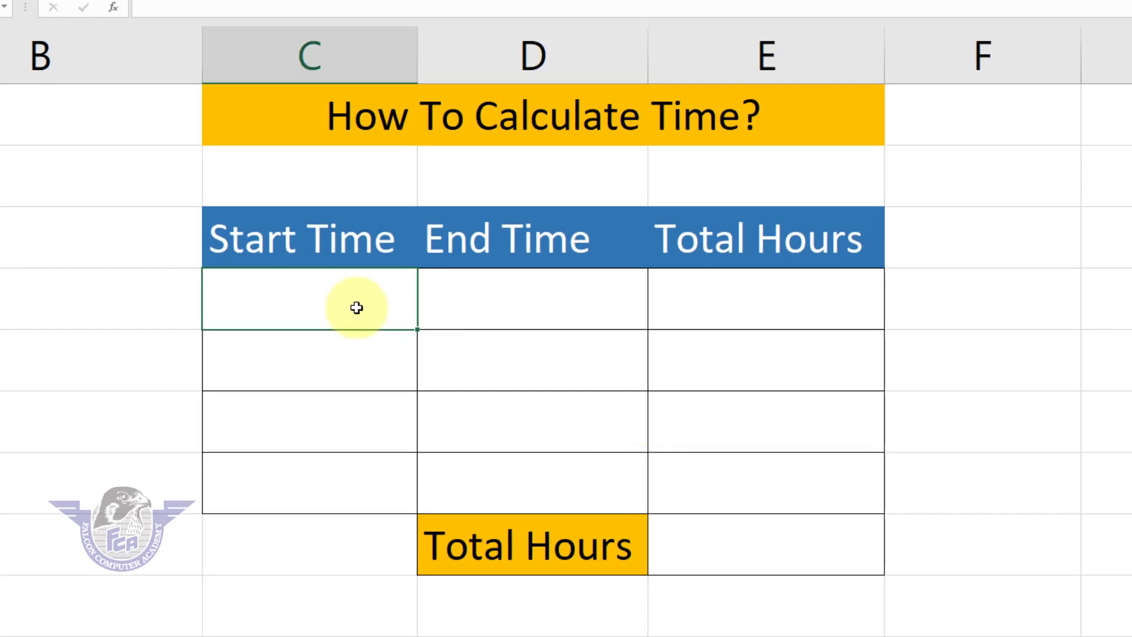
{"action": "type", "text": "8"}
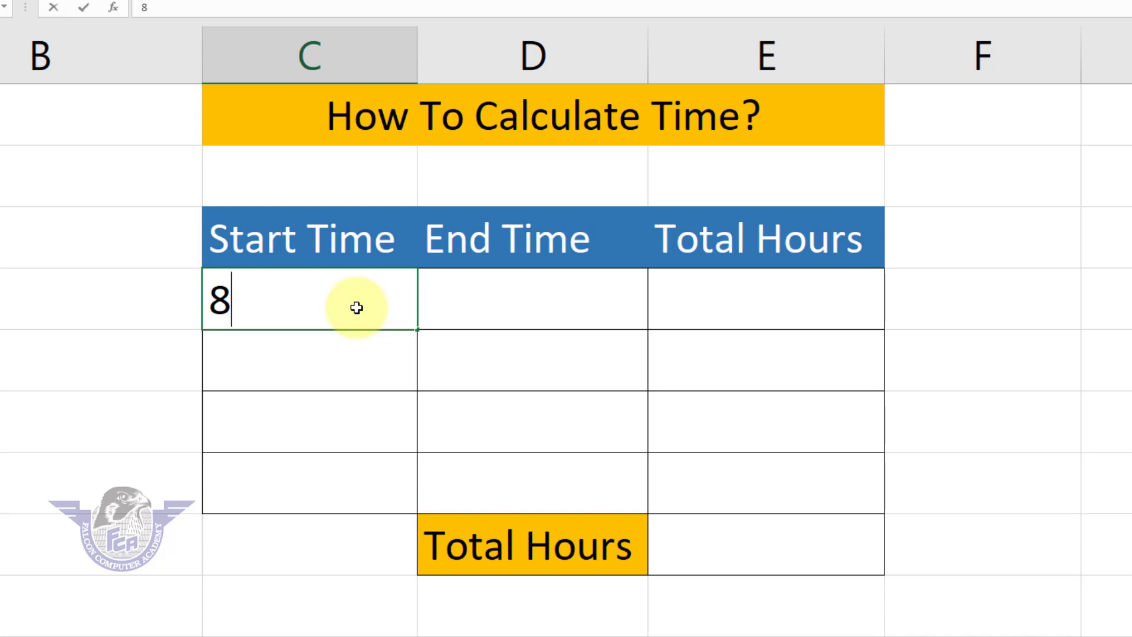
{"action": "type", "text": "a"}
{"action": "key", "text": "Return"}
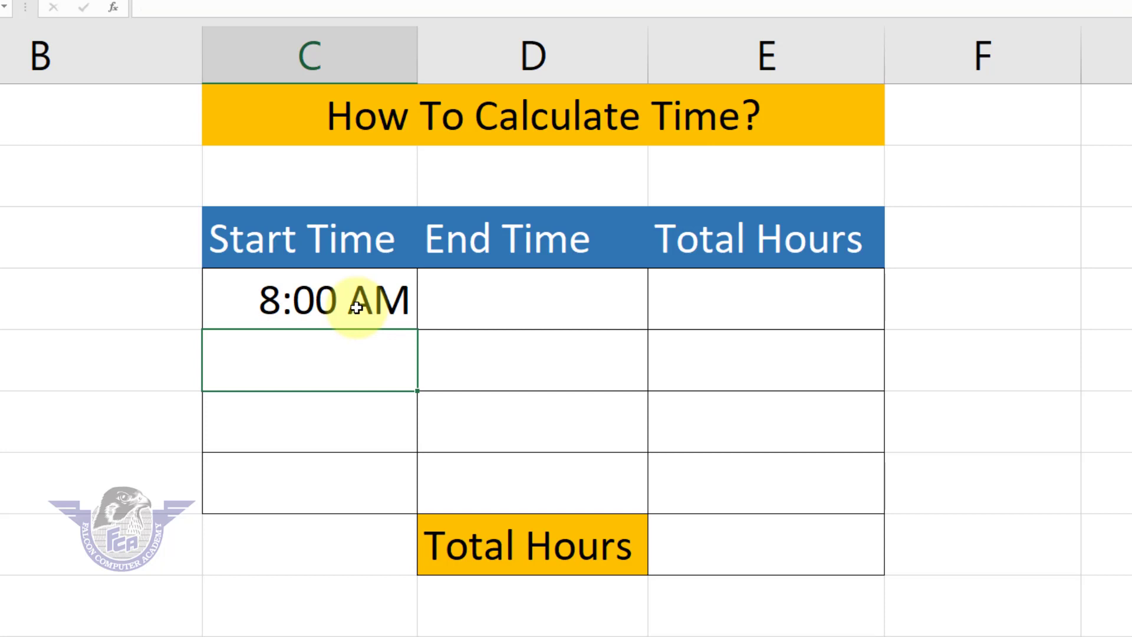
{"action": "type", "text": "8:30 "}
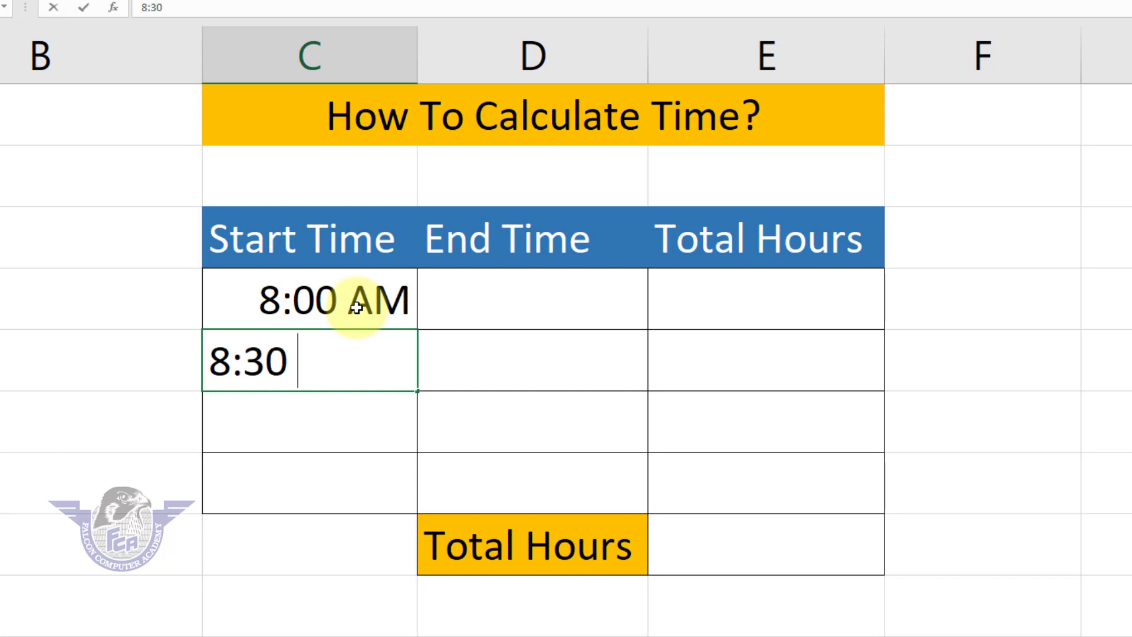
{"action": "type", "text": "a"}
{"action": "key", "text": "Return"}
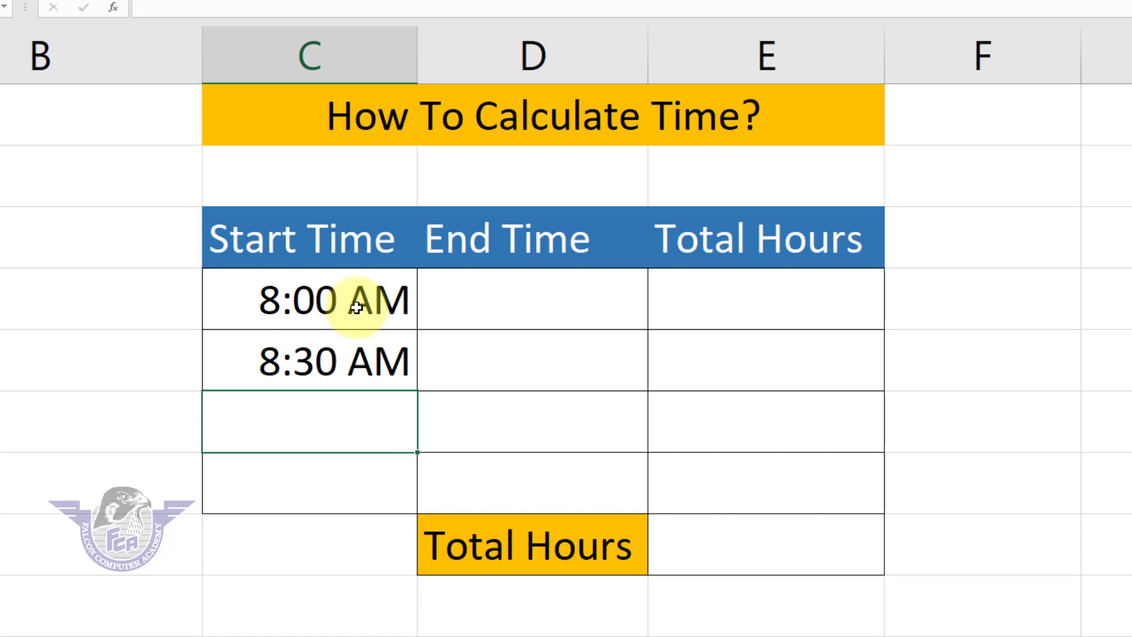
Enter the remaining two start times, 8:15 AM in C8 and 8:45 AM in C9
{"action": "type", "text": "8:"}
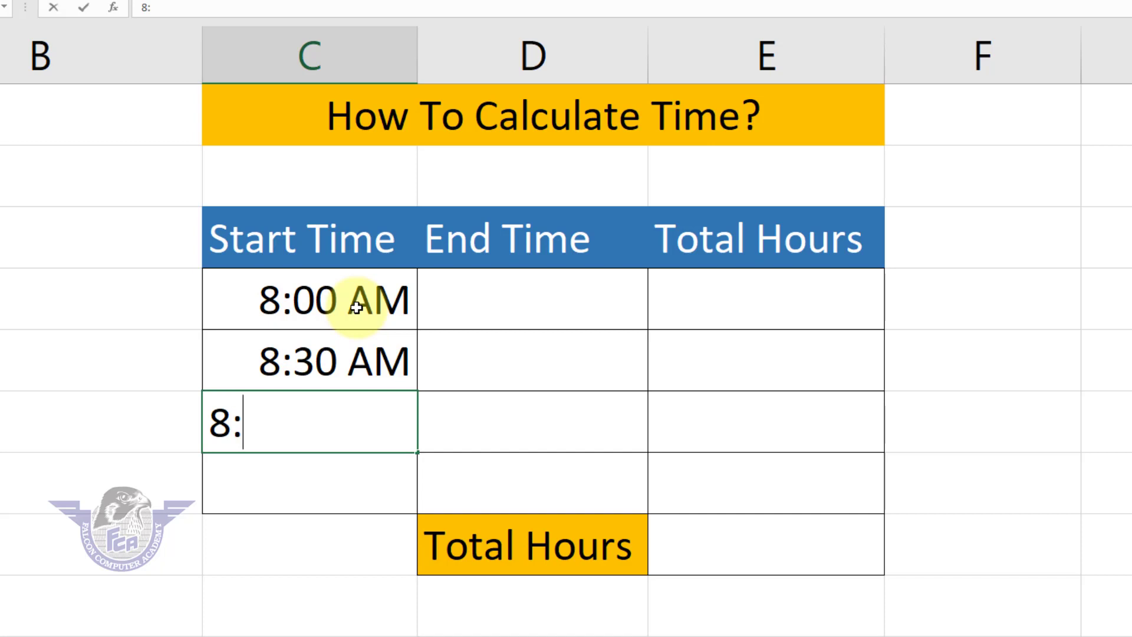
{"action": "type", "text": "15"}
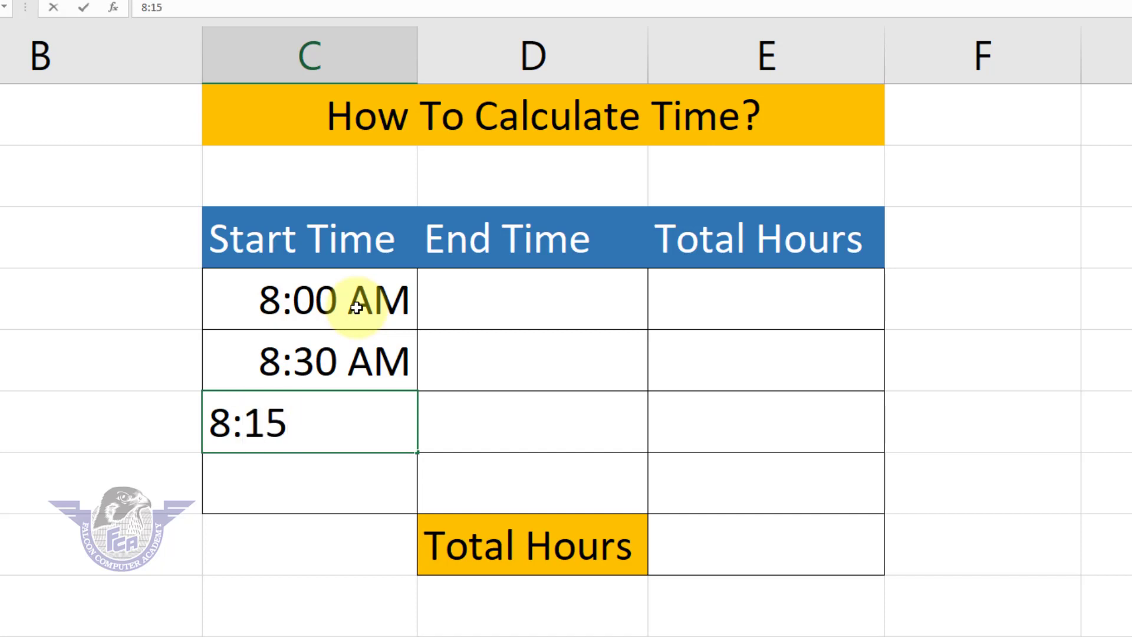
{"action": "type", "text": " a"}
{"action": "key", "text": "Return"}
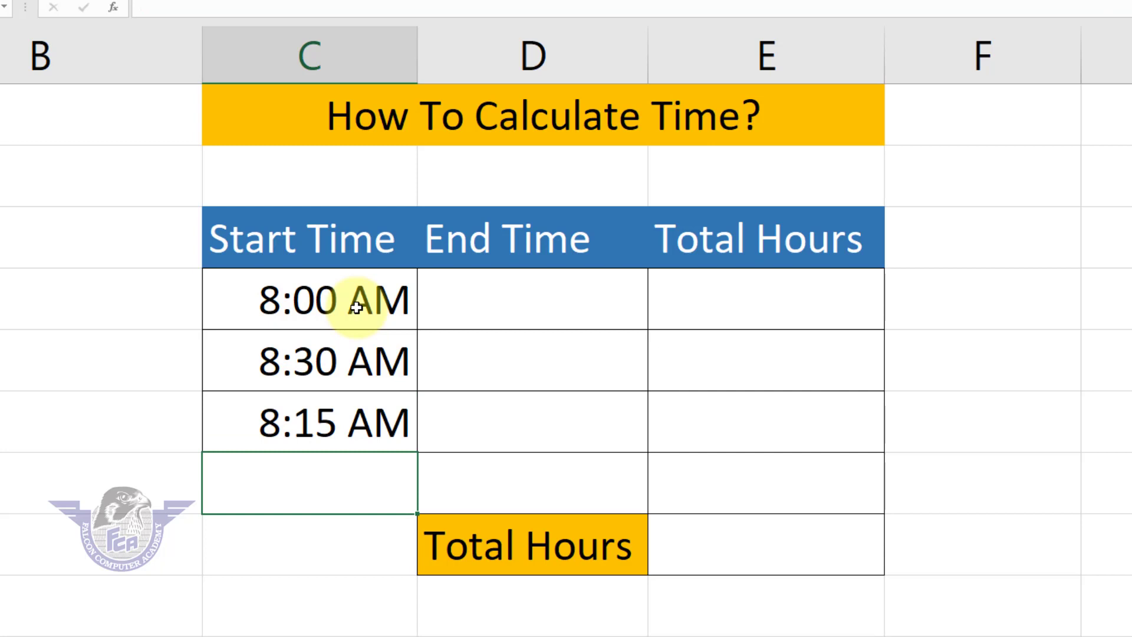
{"action": "type", "text": "8:"}
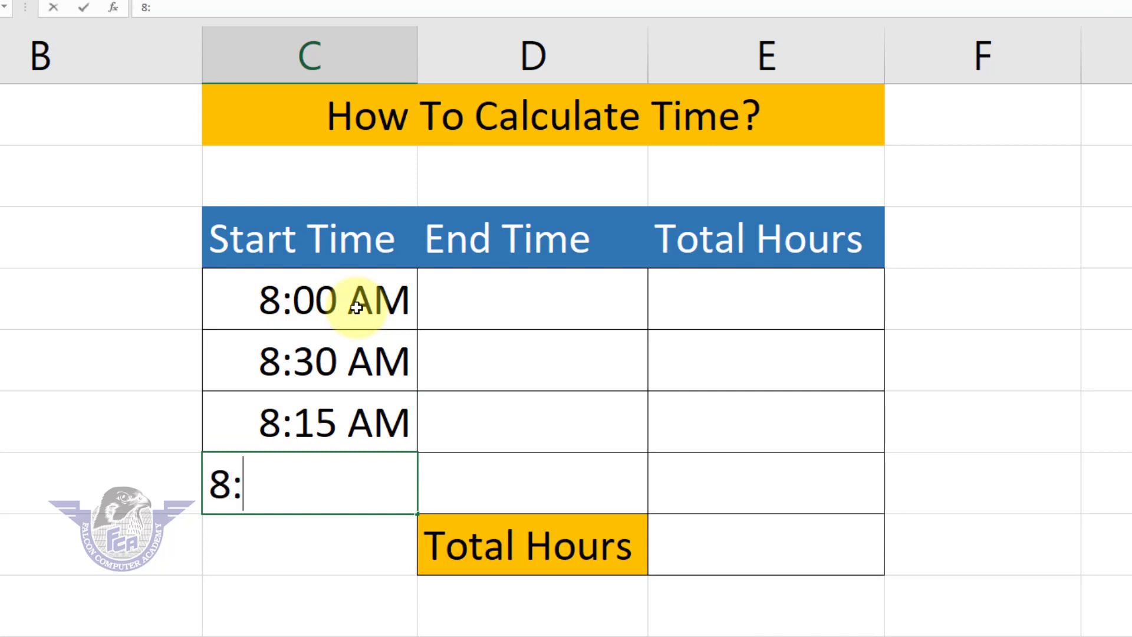
{"action": "type", "text": "45 "}
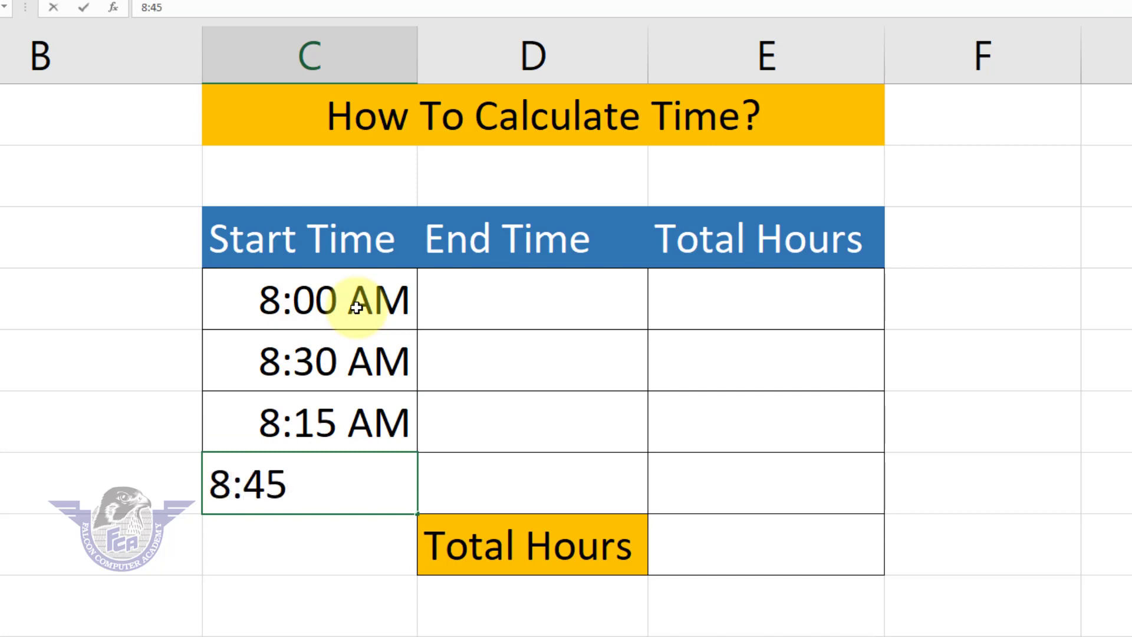
{"action": "type", "text": "a"}
{"action": "key", "text": "Return"}
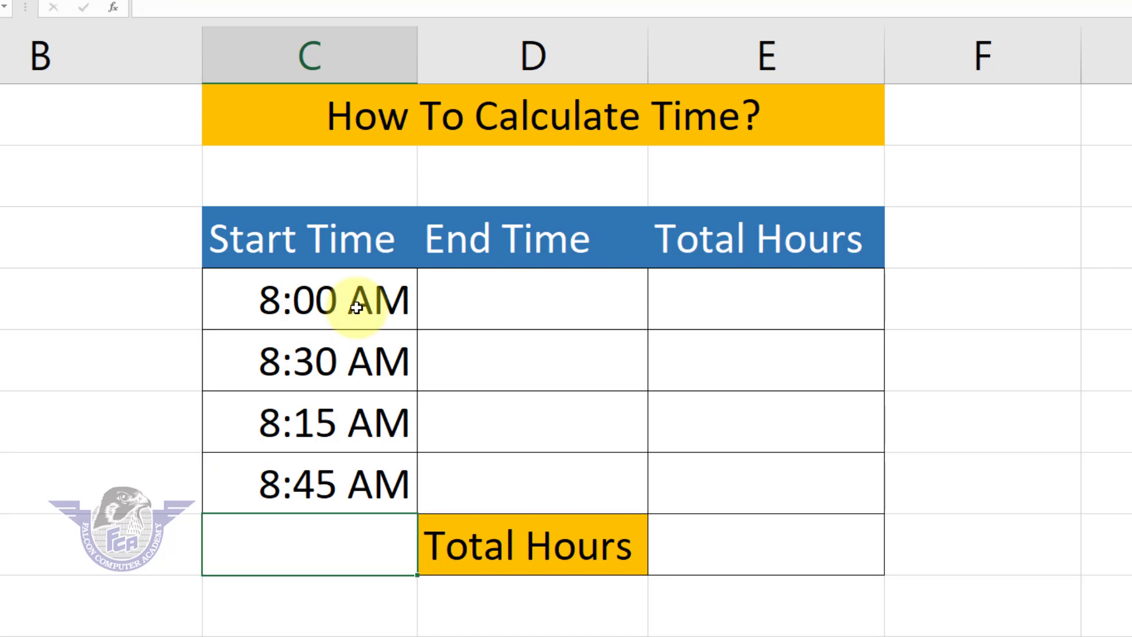
Enter the first two end times, 5:00 PM in D6 and 5:15 PM in D7
{"action": "key", "text": "Up"}
{"action": "key", "text": "Up"}
{"action": "key", "text": "Up"}
{"action": "key", "text": "Up"}
{"action": "key", "text": "Up"}
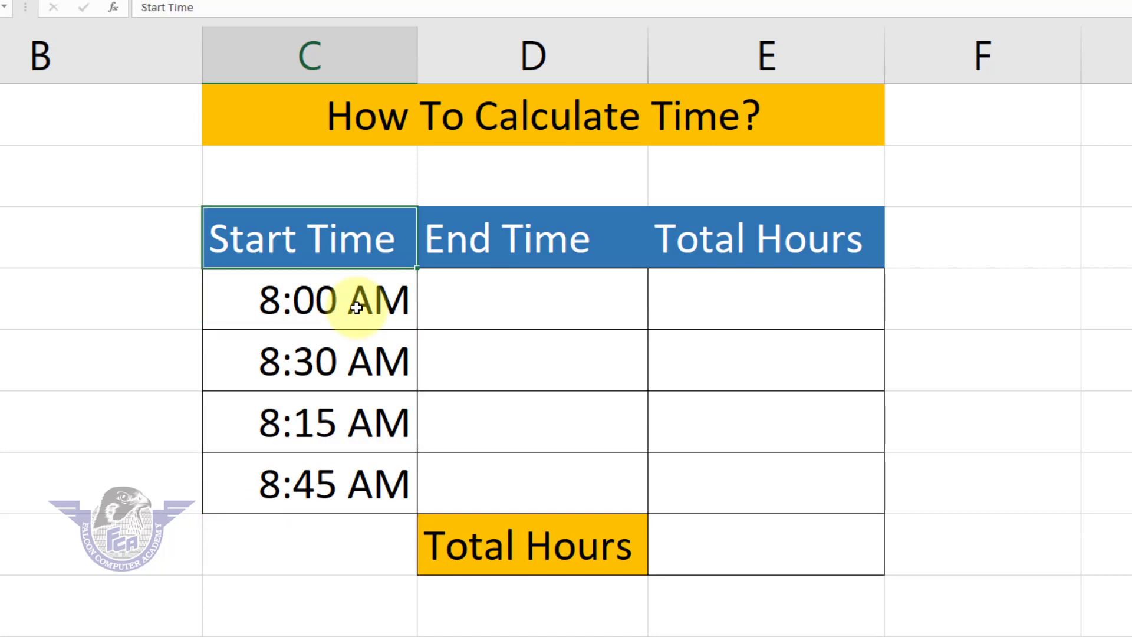
{"action": "key", "text": "Right"}
{"action": "key", "text": "Down"}
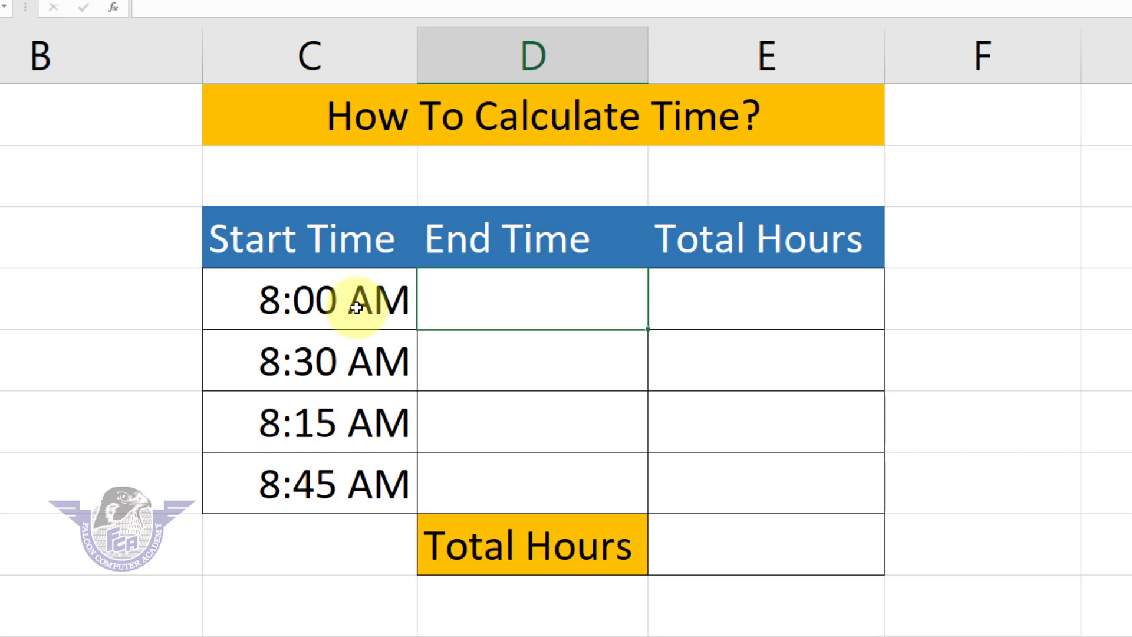
{"action": "type", "text": "5 p"}
{"action": "key", "text": "Return"}
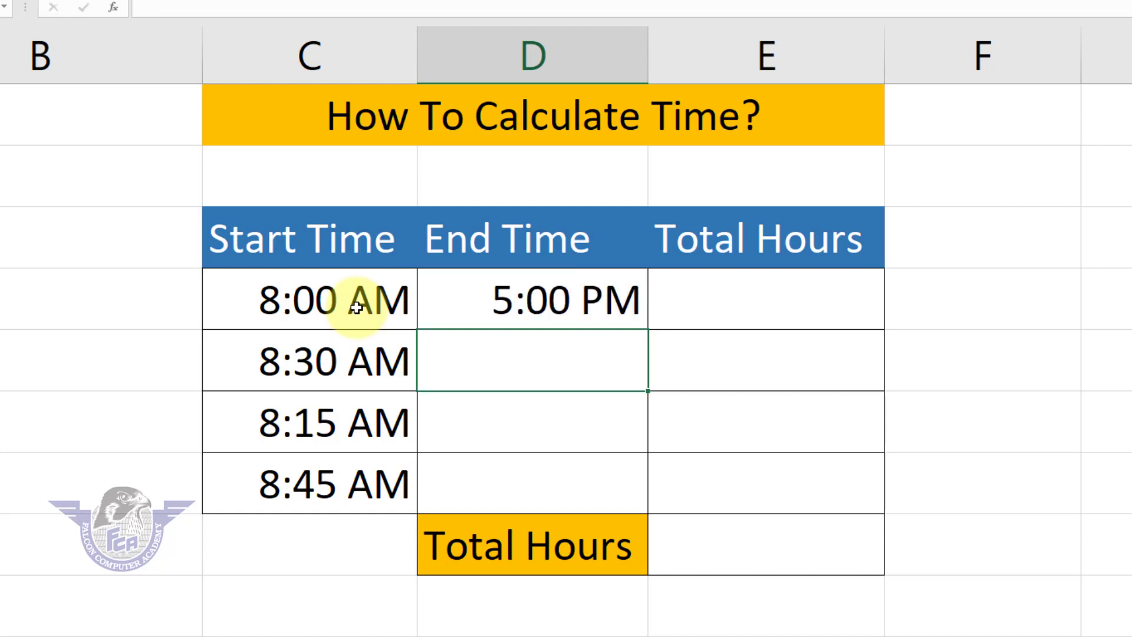
{"action": "type", "text": "5:"}
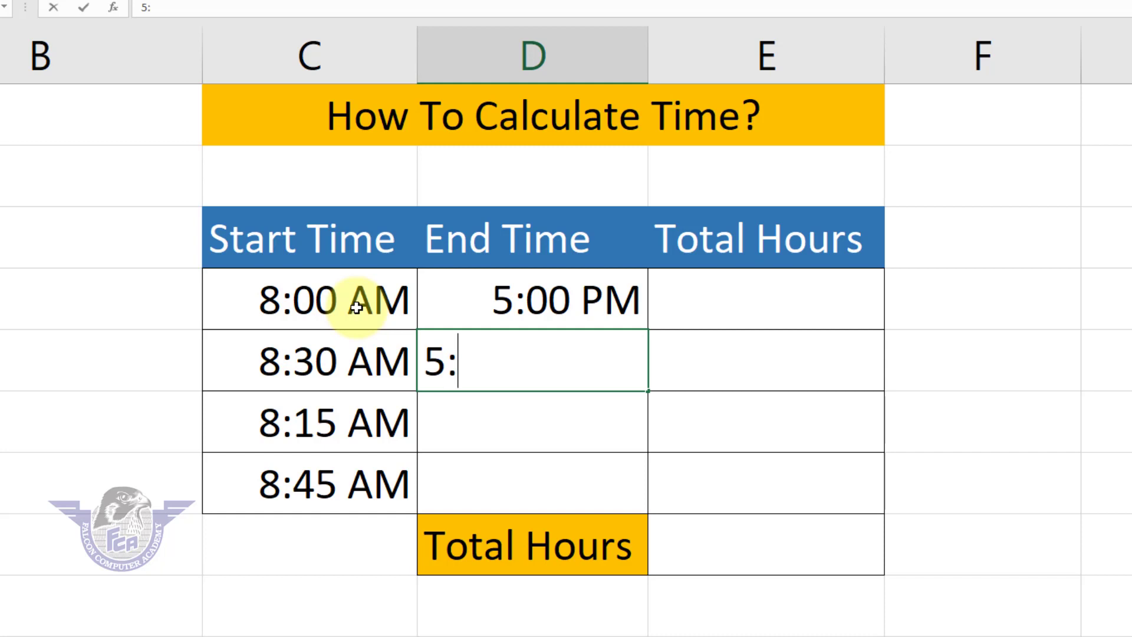
{"action": "type", "text": "15"}
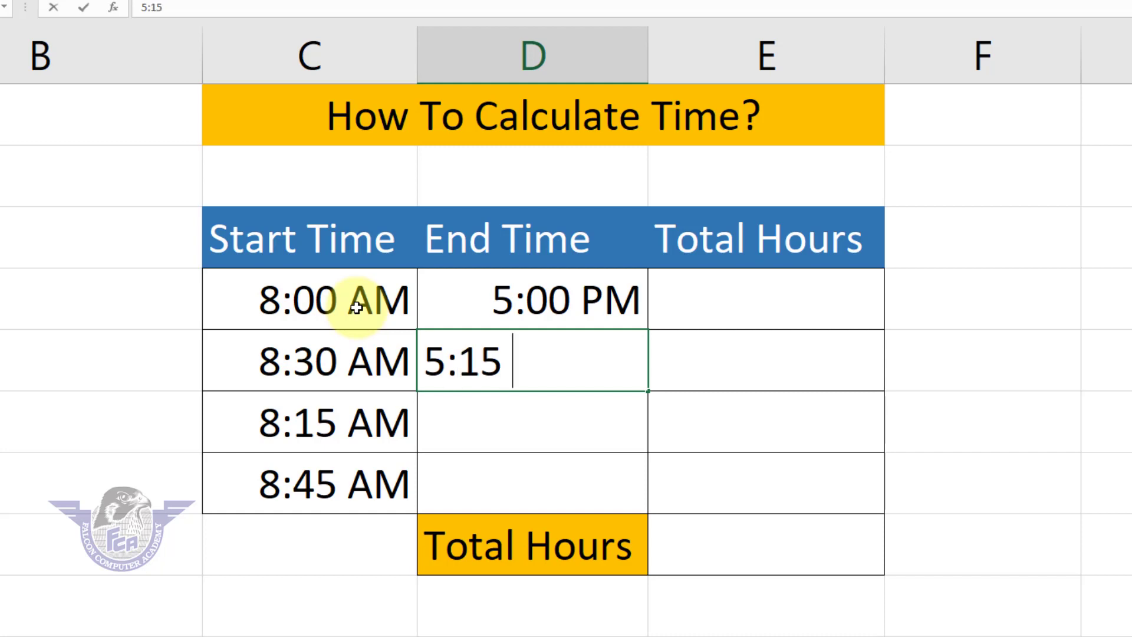
{"action": "type", "text": " p"}
{"action": "key", "text": "Return"}
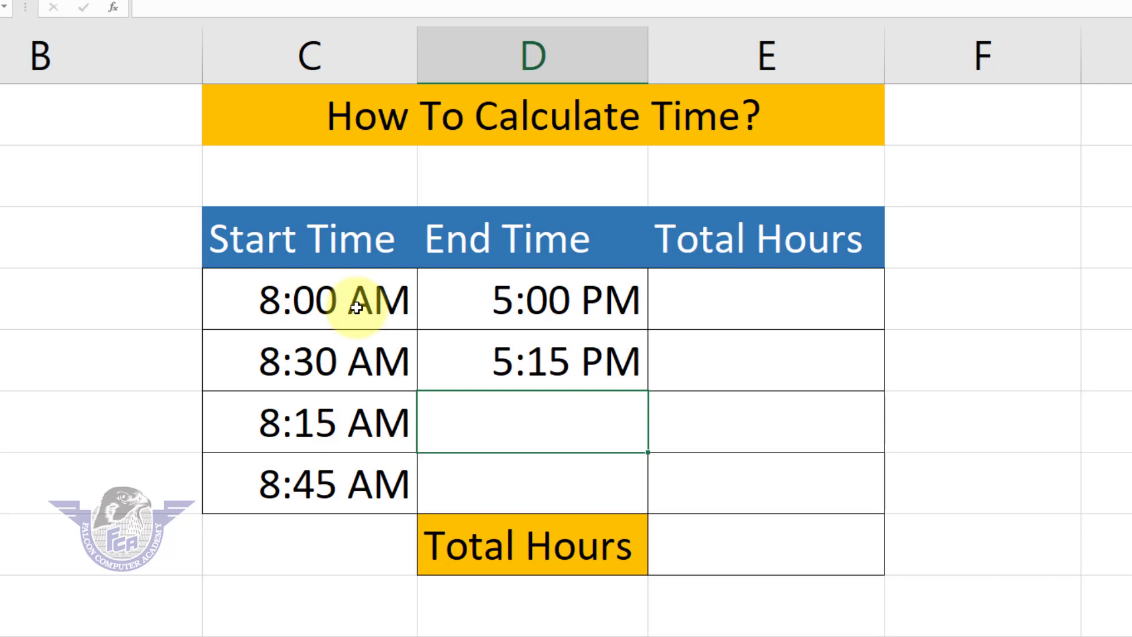
Enter the remaining two end times, 5:50 PM in D8 and 6:30 PM in D9
{"action": "type", "text": "5:50"}
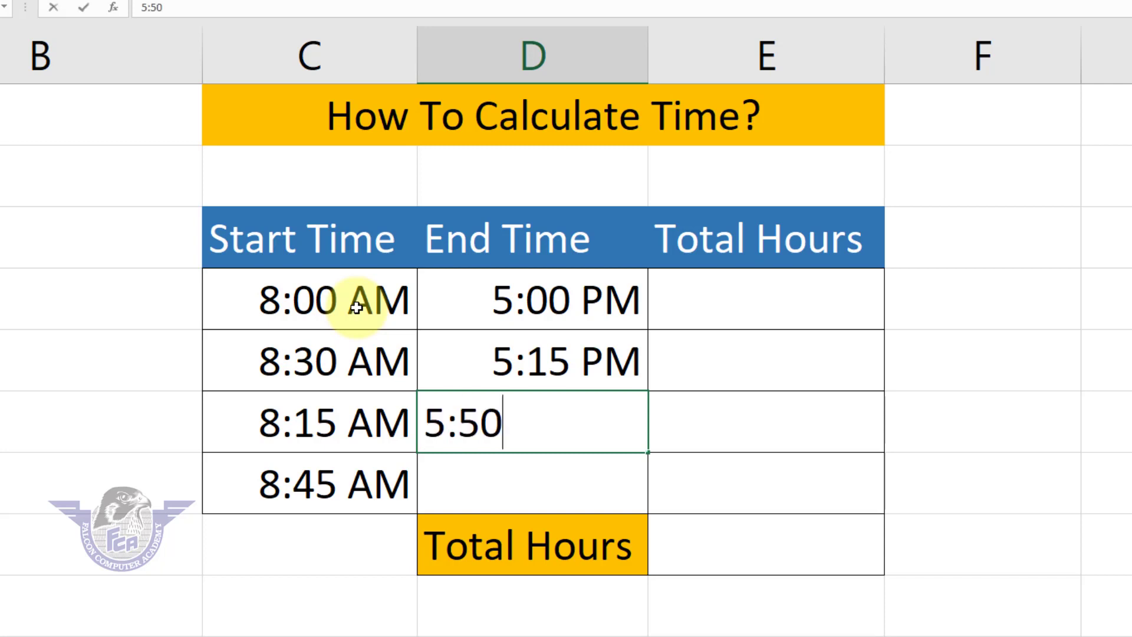
{"action": "type", "text": " p"}
{"action": "key", "text": "Return"}
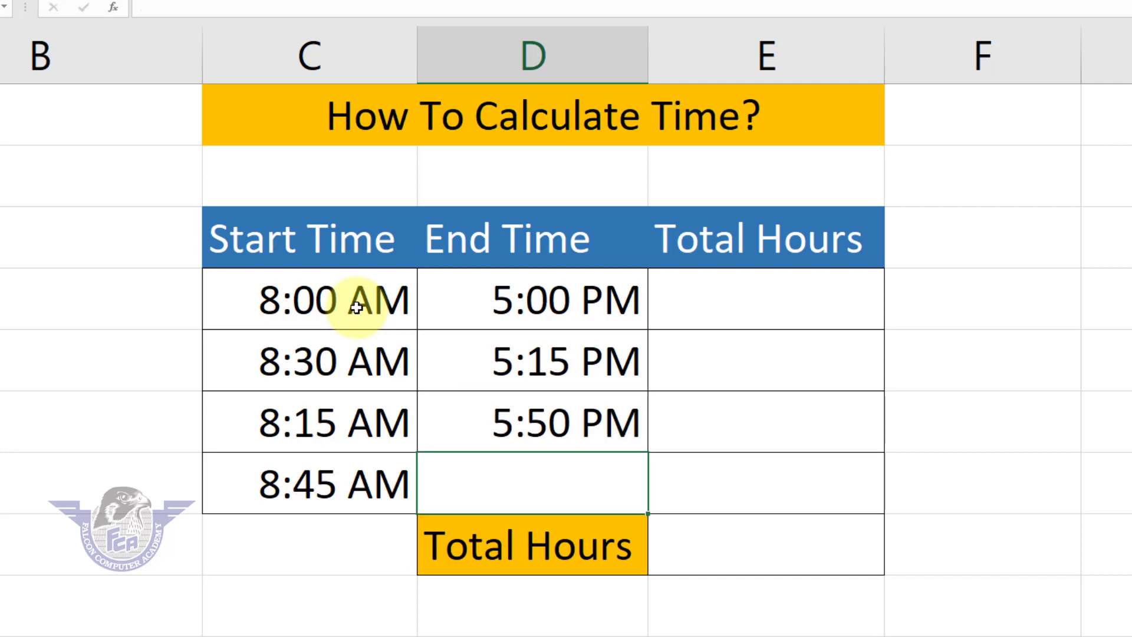
{"action": "type", "text": "6:30 p"}
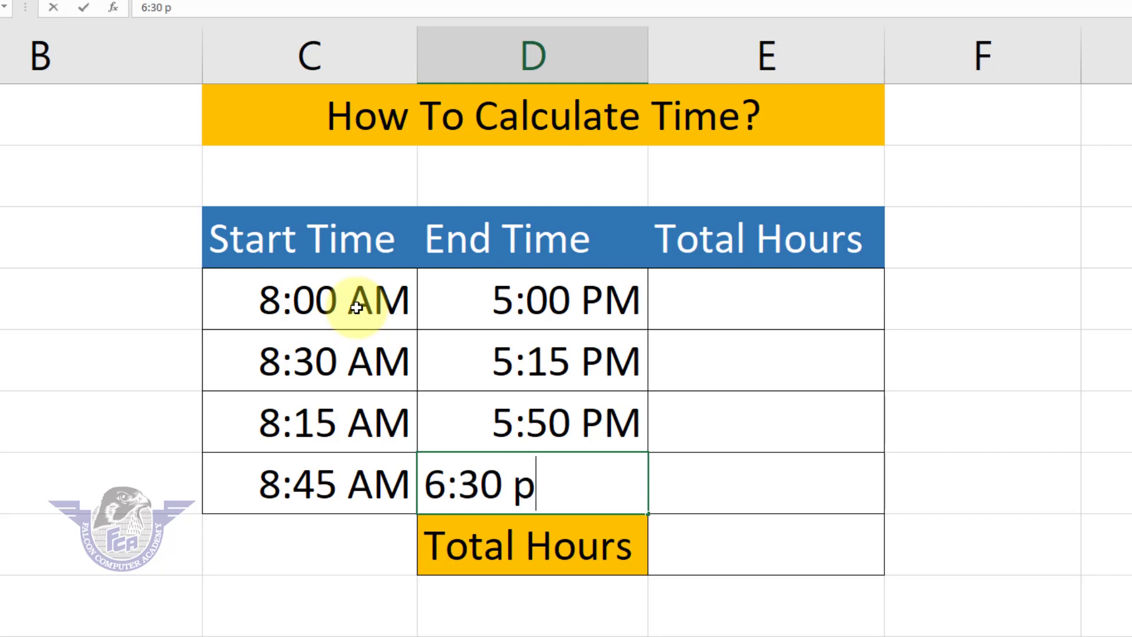
{"action": "key", "text": "Return"}
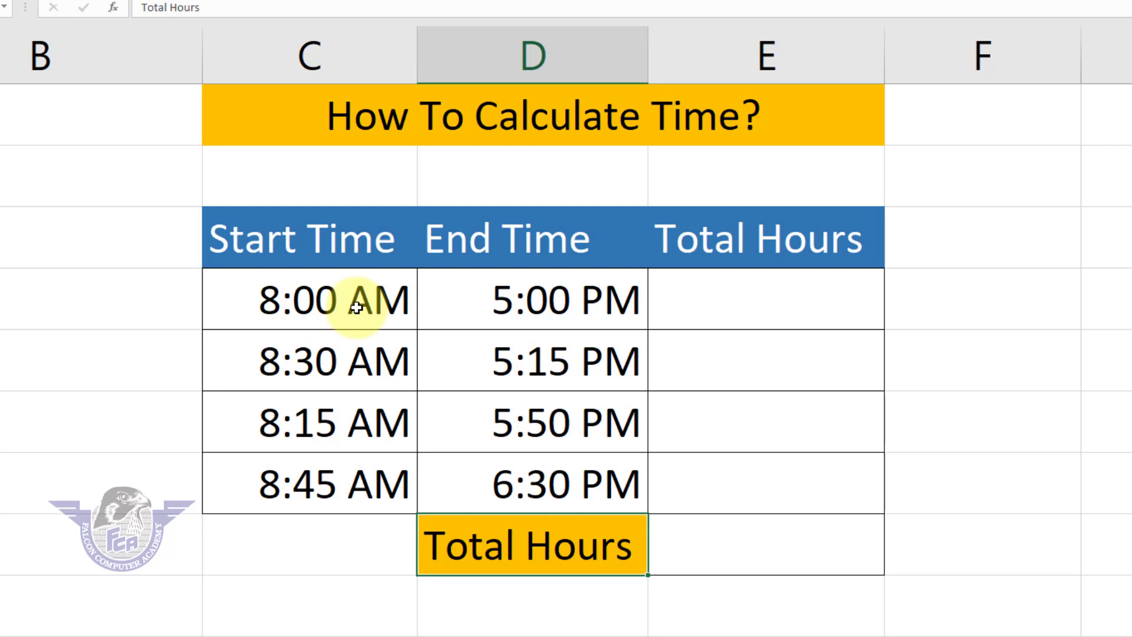
Begin an IF formula in E6 that tests whether the end time D6 is greater than the start time C6
{"action": "left_click", "coordinate": [772, 305]}
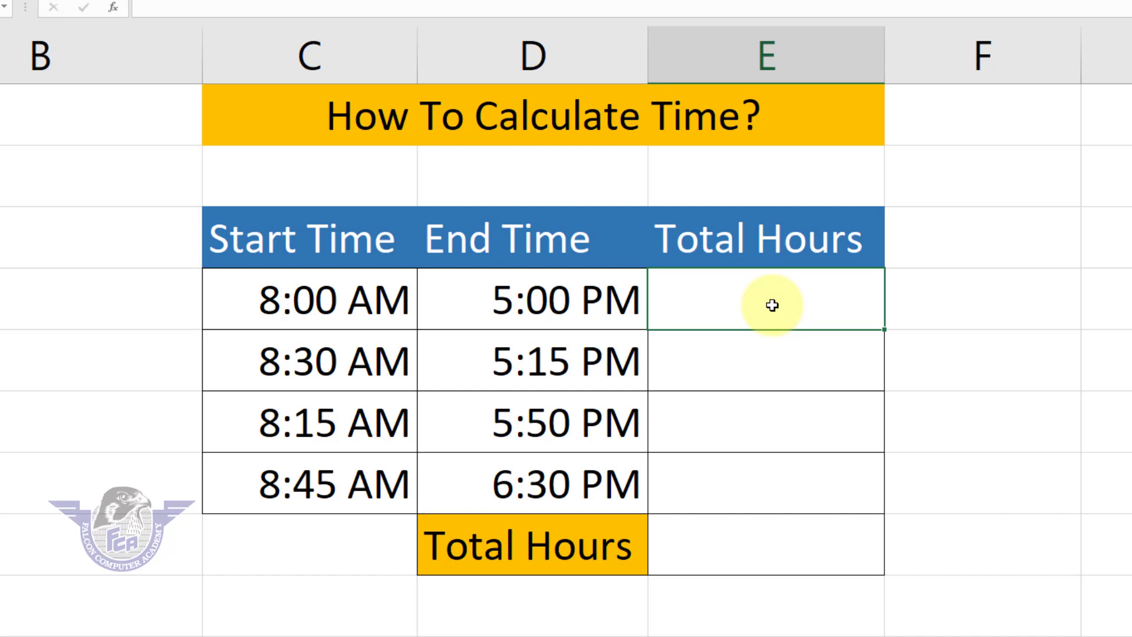
{"action": "type", "text": "=i"}
{"action": "type", "text": "f("}
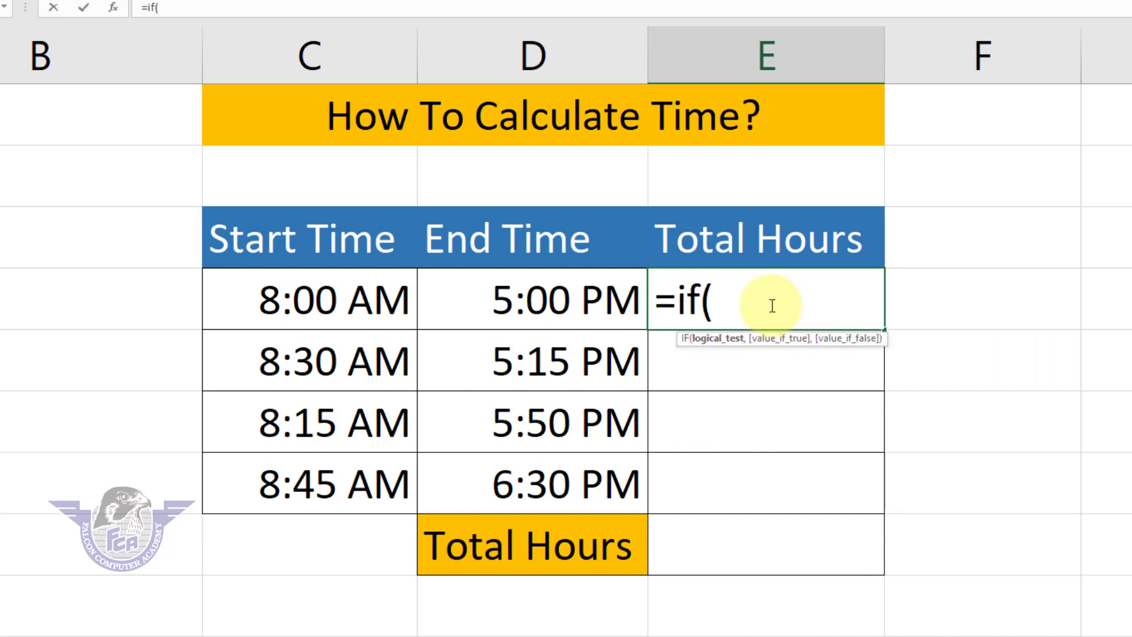
{"action": "left_click", "coordinate": [593, 304]}
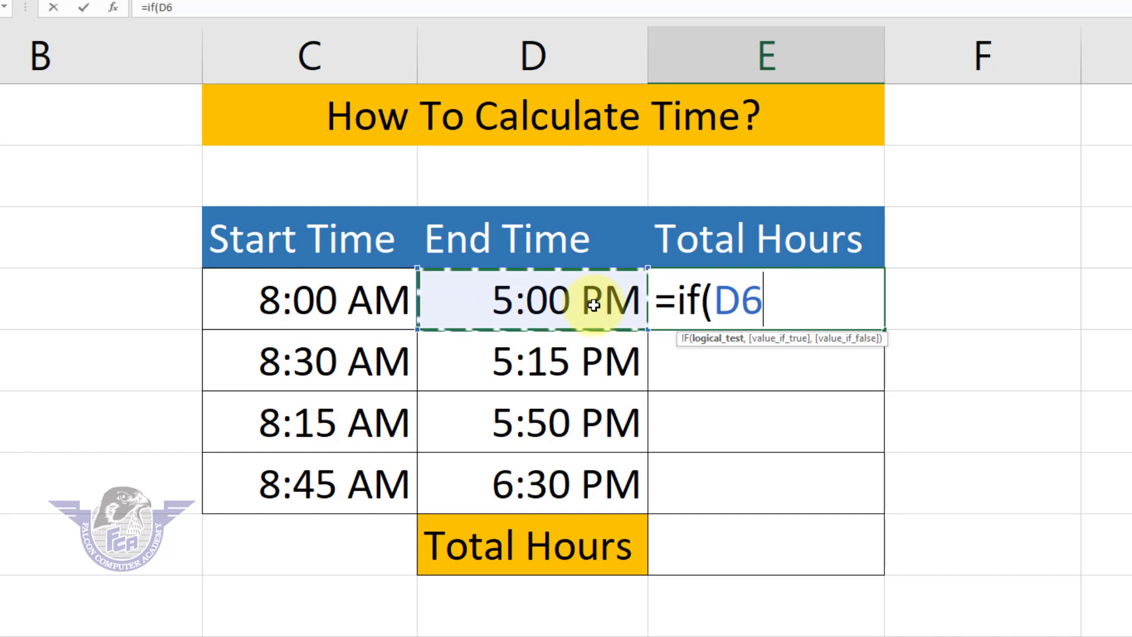
{"action": "type", "text": ">"}
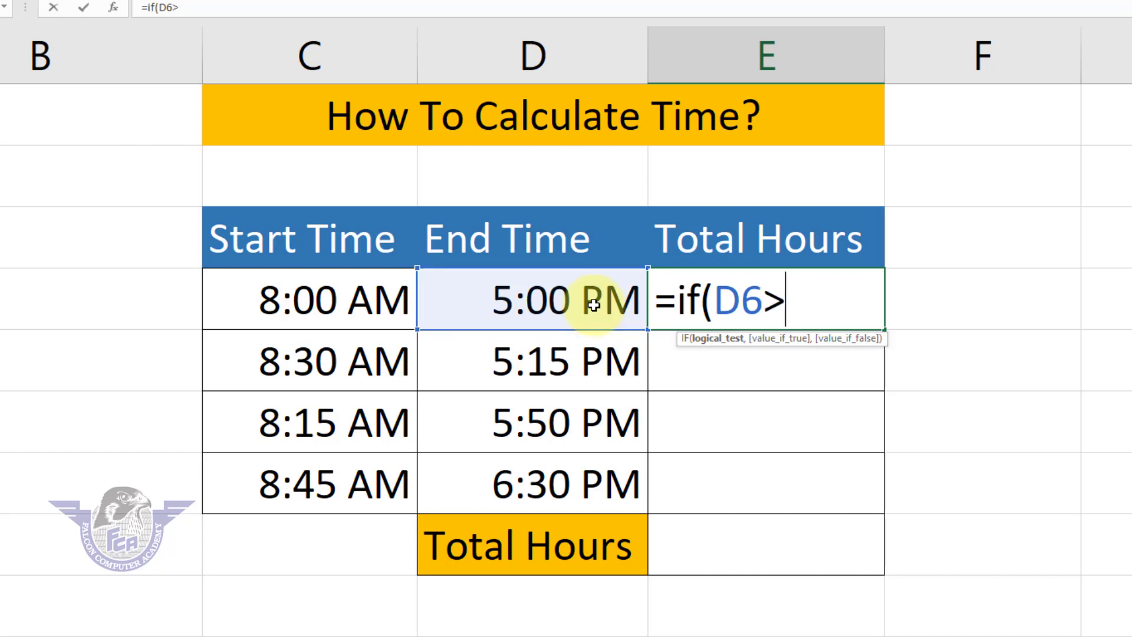
{"action": "left_click", "coordinate": [357, 306]}
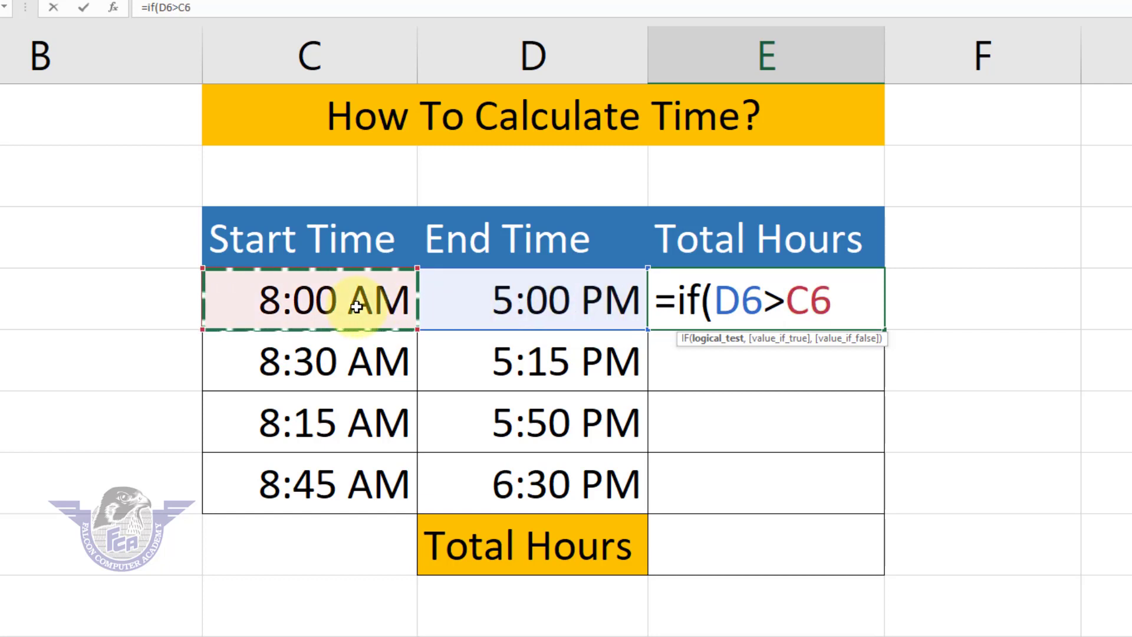
{"action": "type", "text": ","}
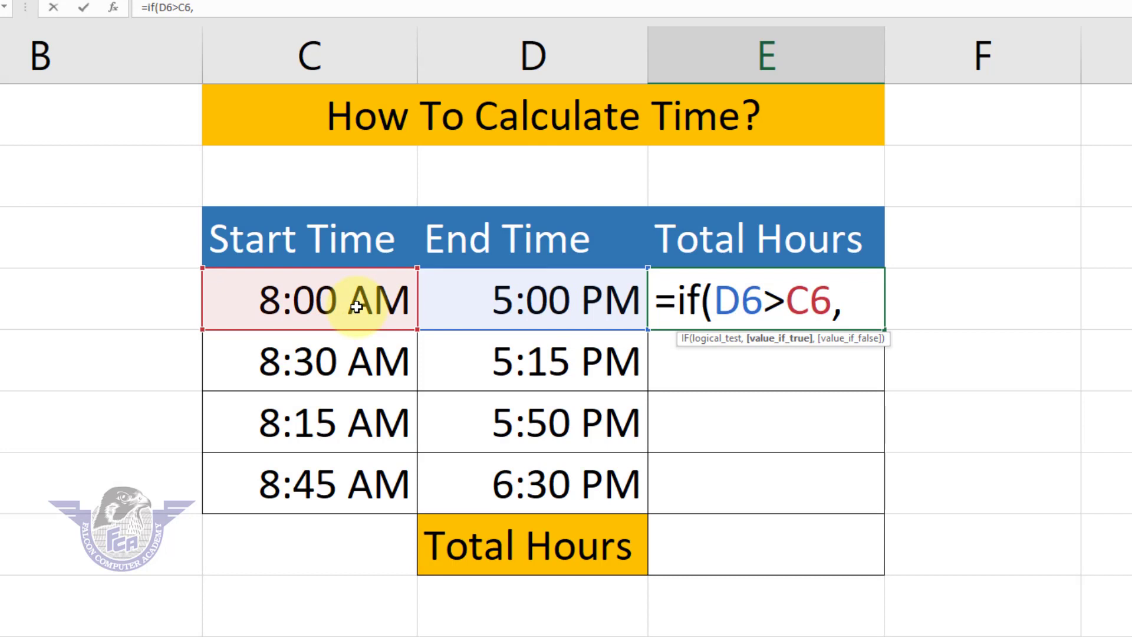
Complete the E6 formula with D6-C6 as the true result and 1+D6-C6 as the false result
{"action": "left_click", "coordinate": [534, 300]}
{"action": "type", "text": "-"}
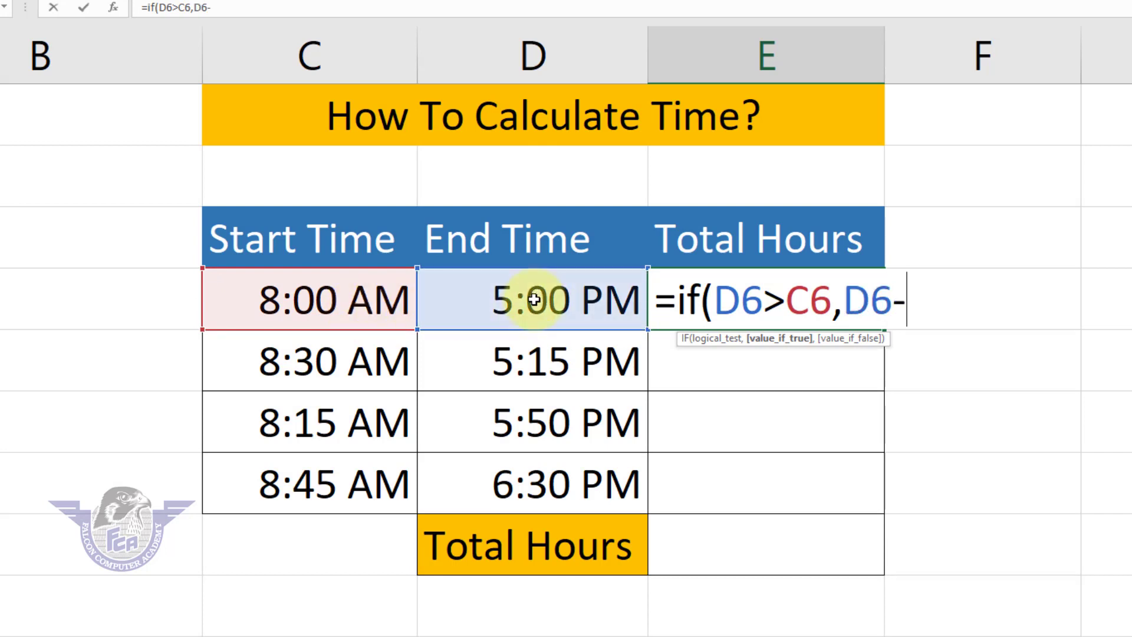
{"action": "left_click", "coordinate": [323, 293]}
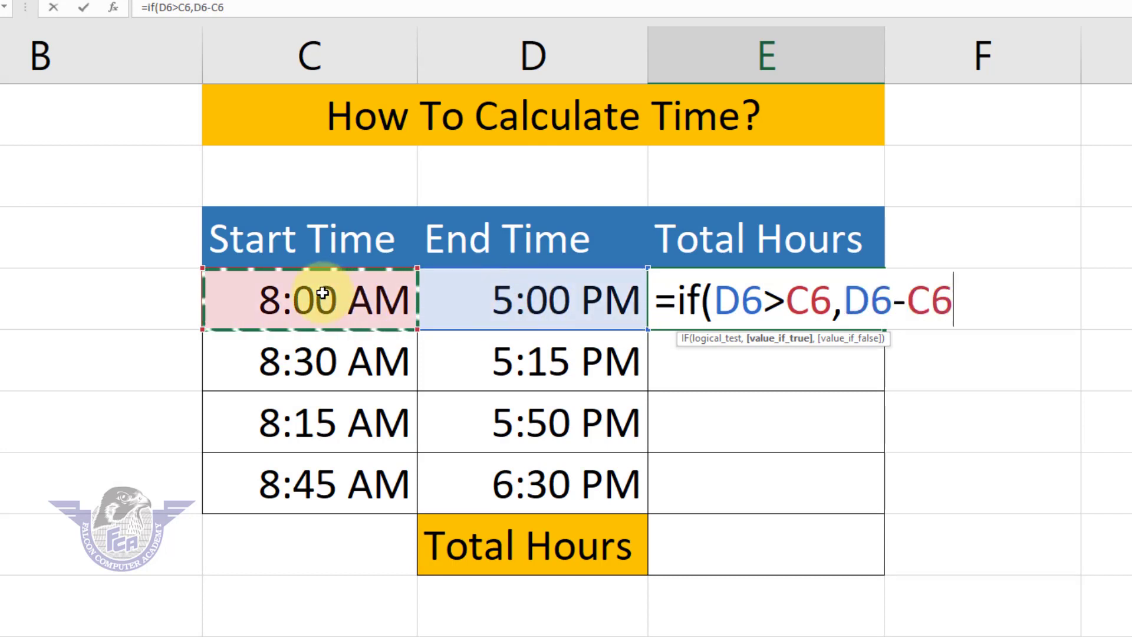
{"action": "type", "text": ","}
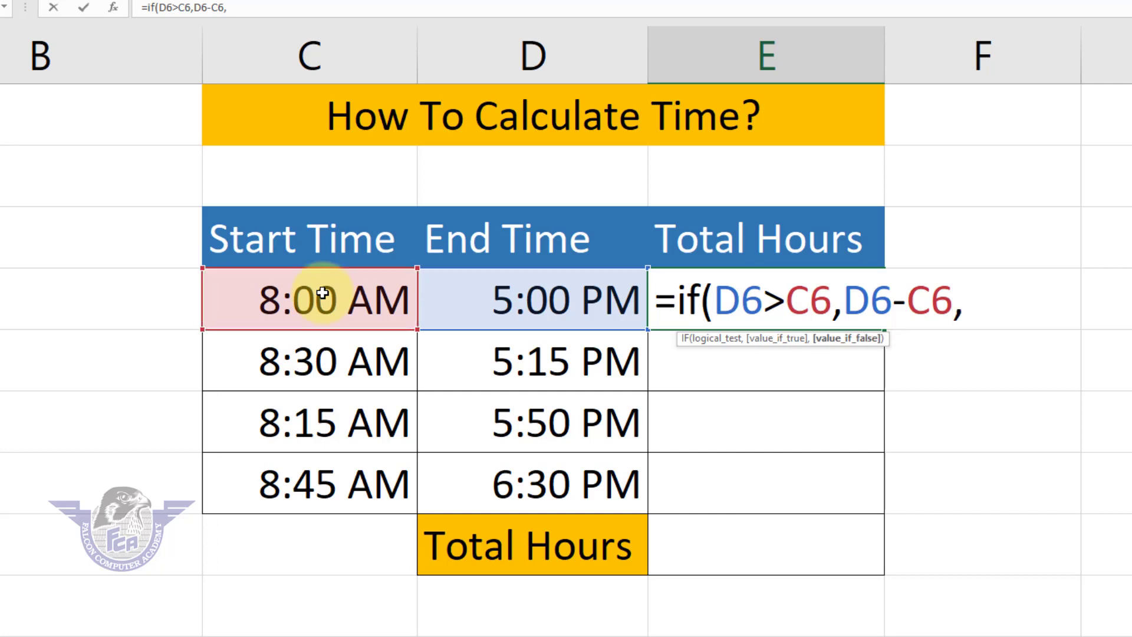
{"action": "type", "text": "1+"}
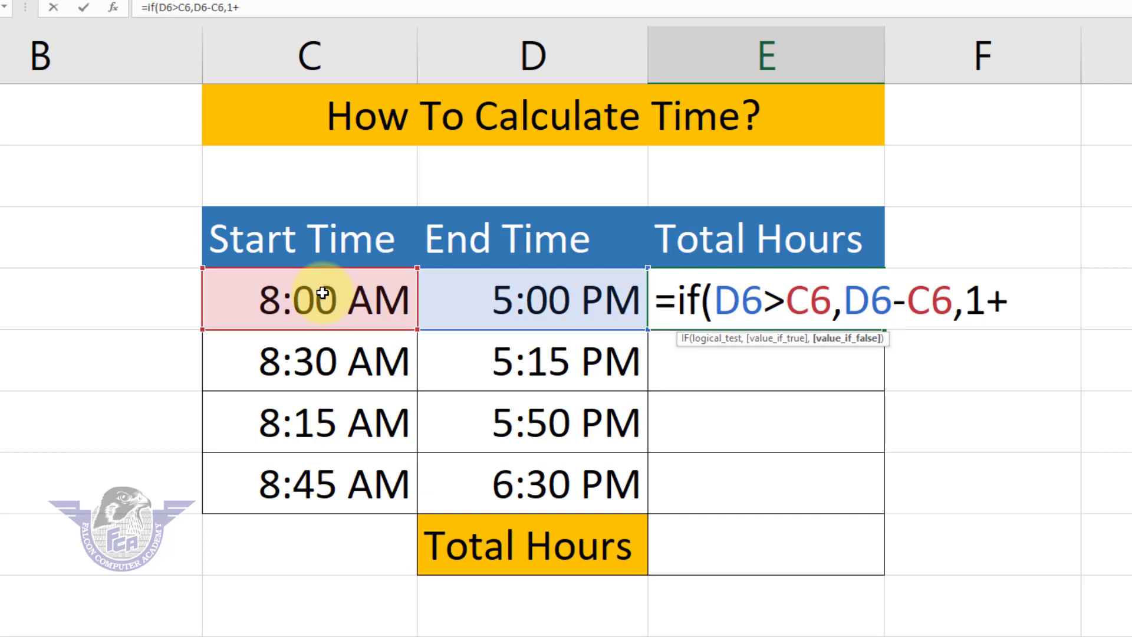
{"action": "left_click", "coordinate": [500, 302]}
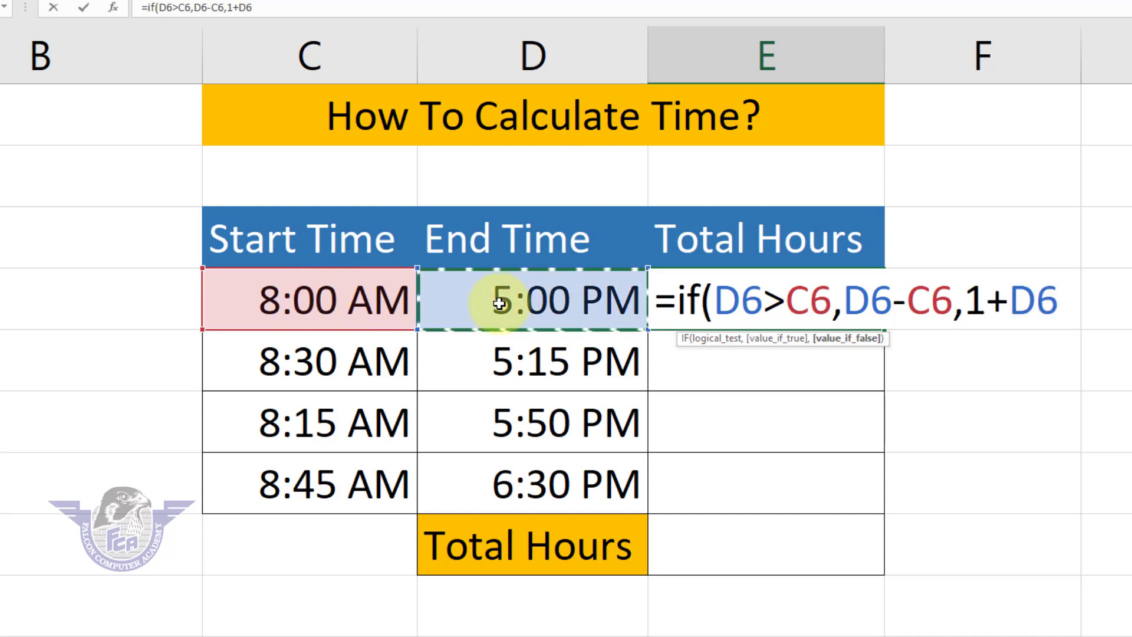
{"action": "type", "text": "-"}
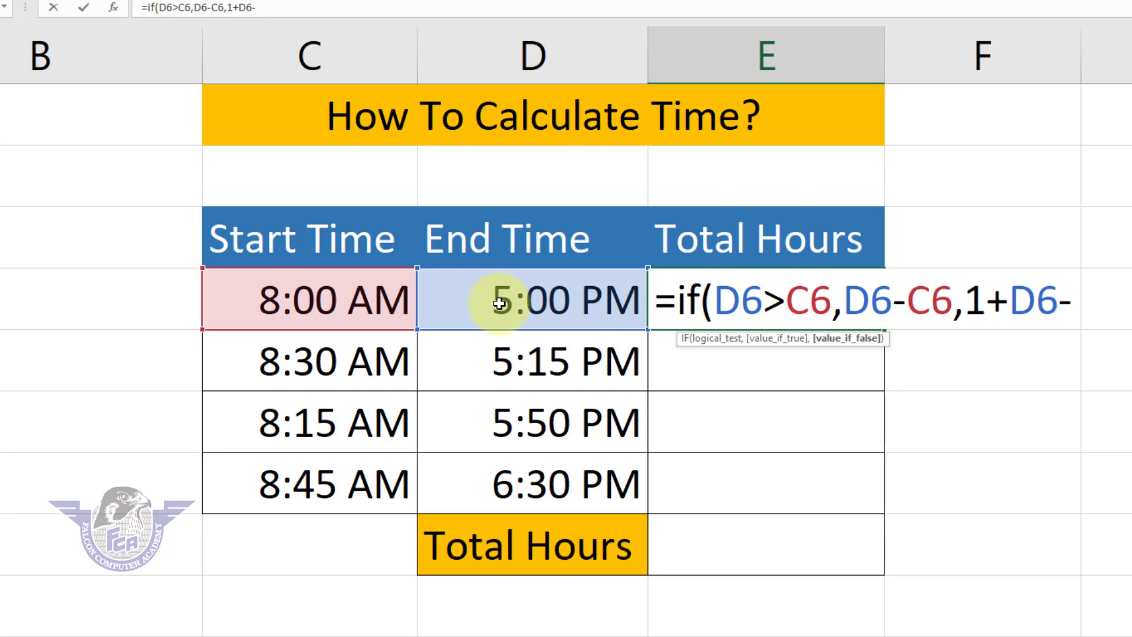
{"action": "left_click", "coordinate": [372, 300]}
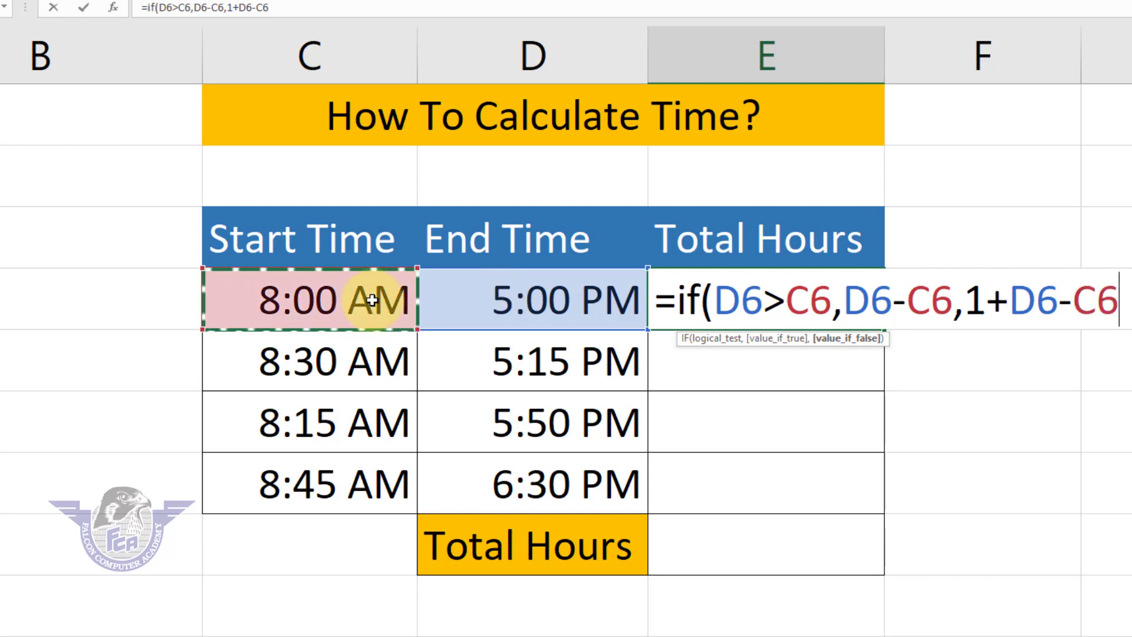
{"action": "type", "text": ")"}
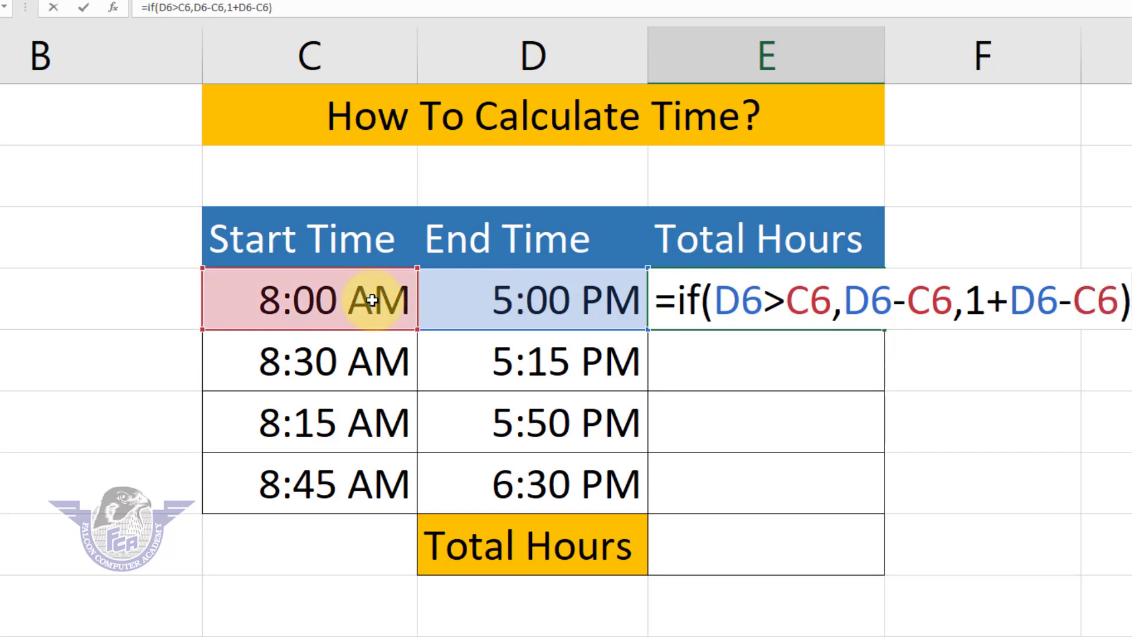
{"action": "key", "text": "Return"}
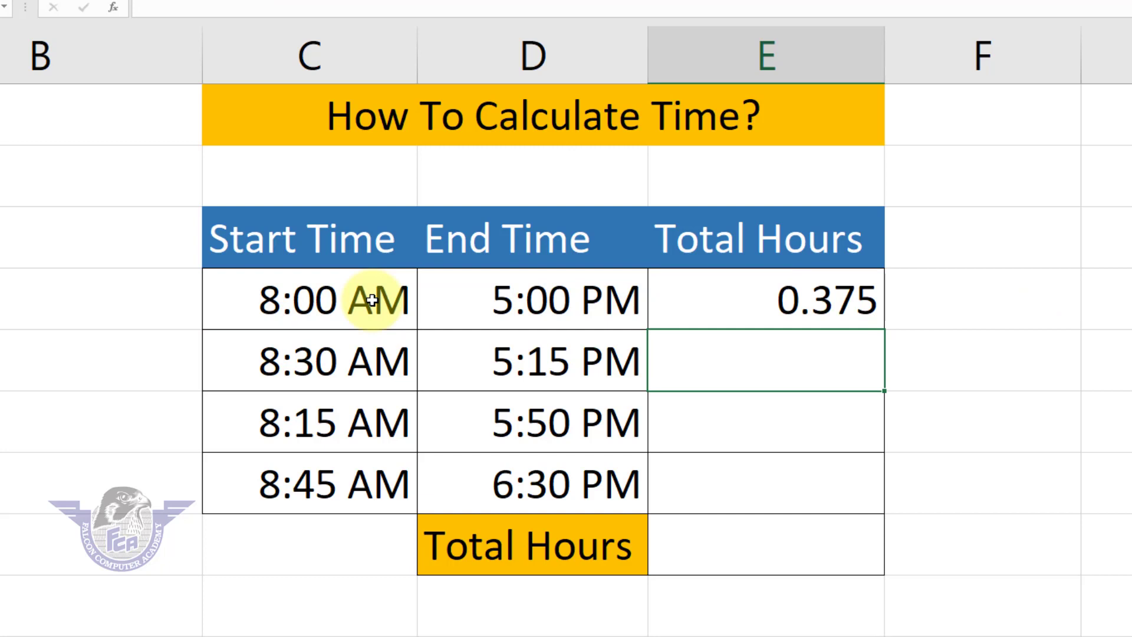
Fill the E6 formula down through E9
{"action": "left_click", "coordinate": [757, 310]}
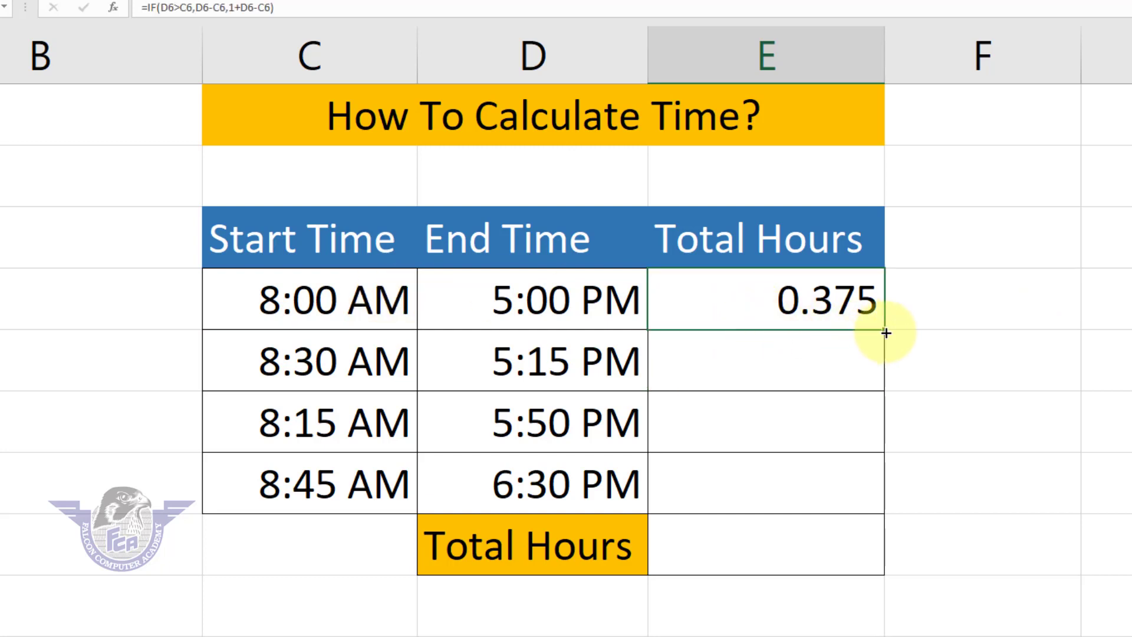
{"action": "left_click_drag", "start_coordinate": [887, 334], "coordinate": [875, 487]}
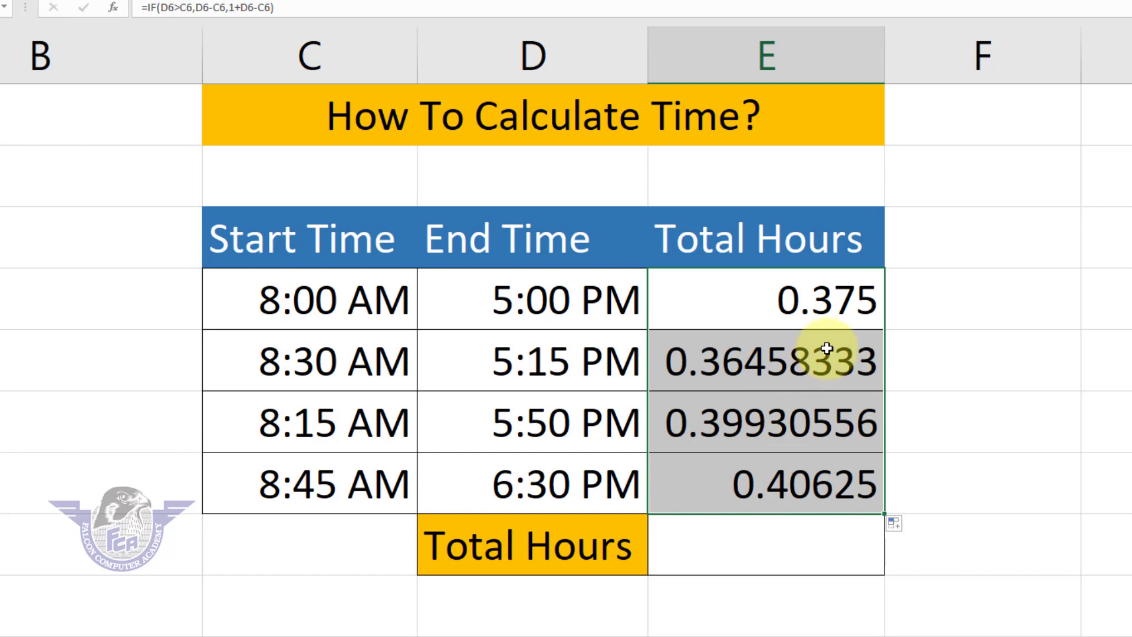
{"action": "left_click", "coordinate": [803, 302]}
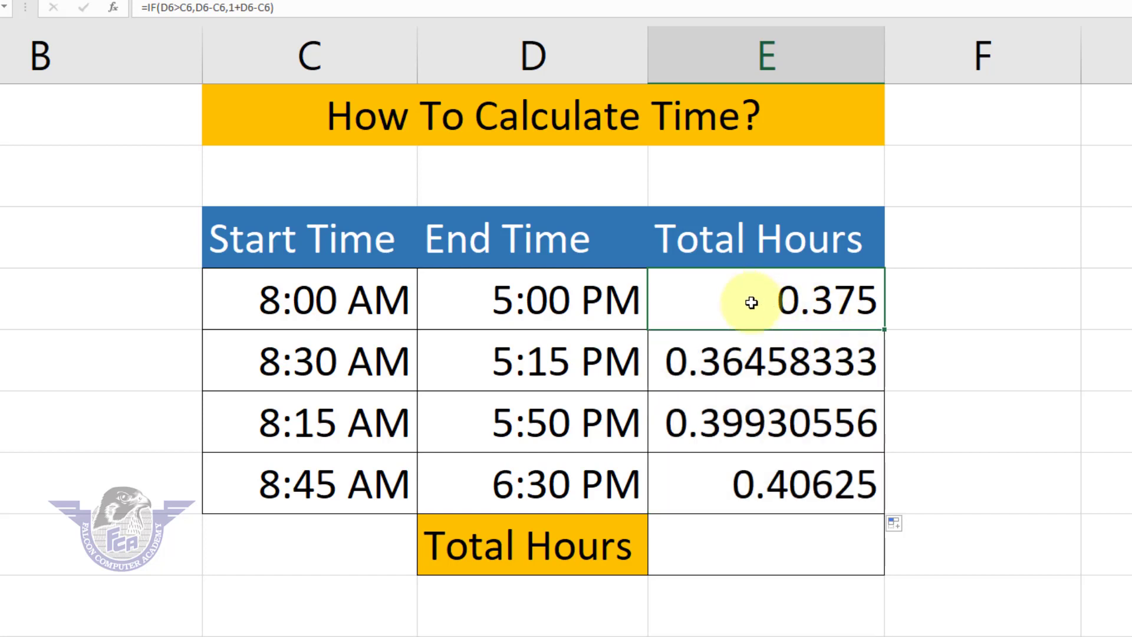
Format the hours in E6:E9 with the Time number format of type 13:30
{"action": "left_click_drag", "start_coordinate": [751, 303], "coordinate": [753, 457]}
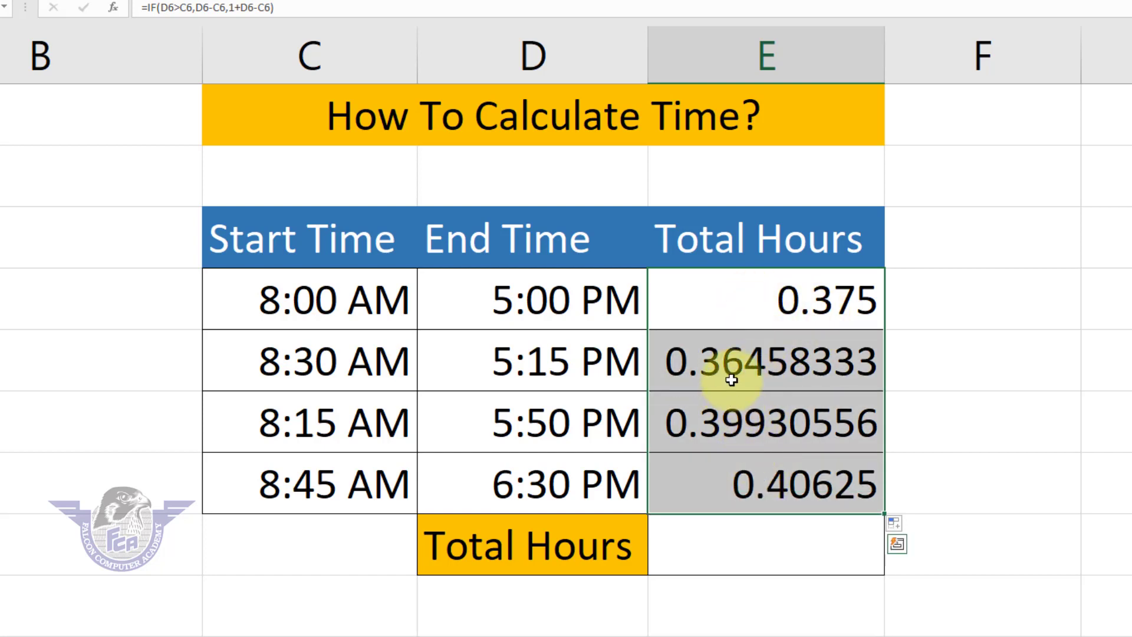
{"action": "key", "text": "ctrl+1"}
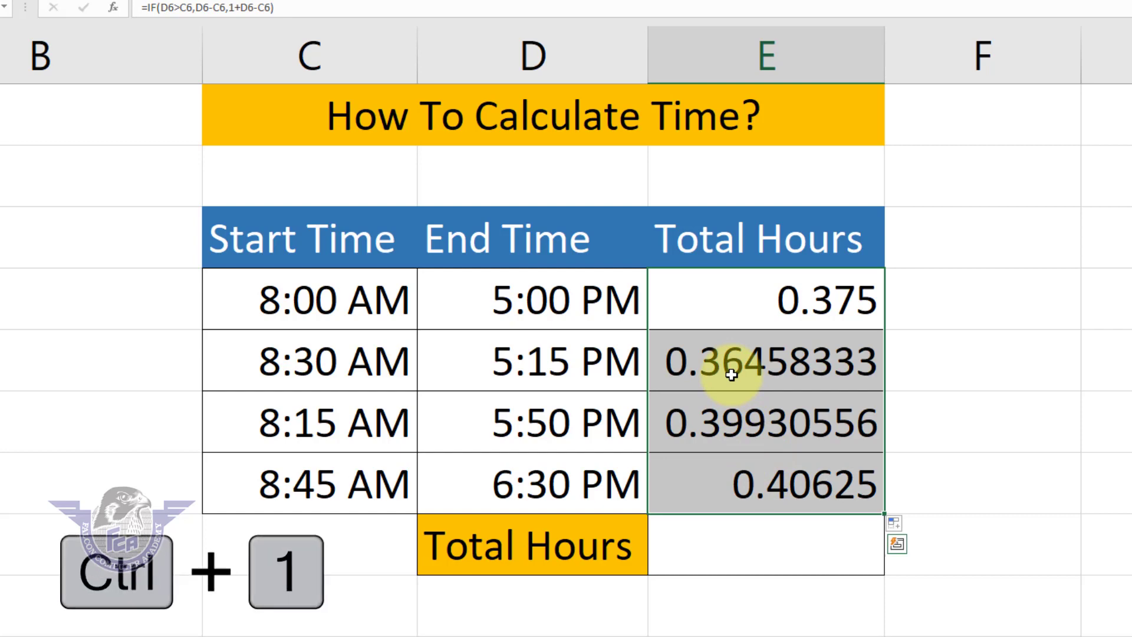
{"action": "right_click", "coordinate": [782, 377]}
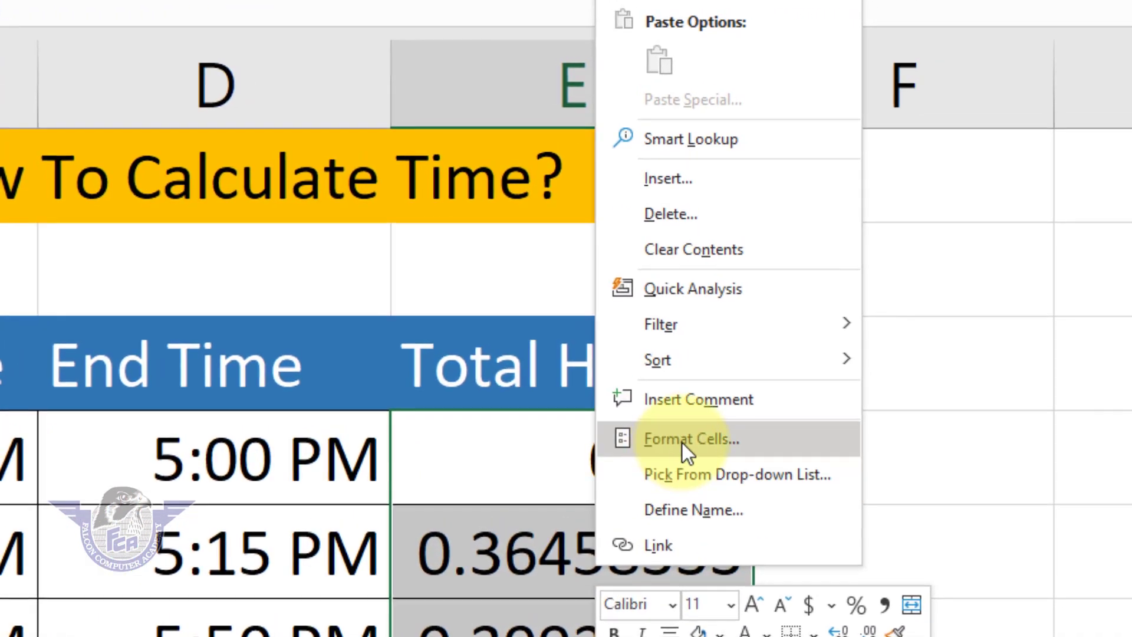
{"action": "left_click", "coordinate": [678, 439]}
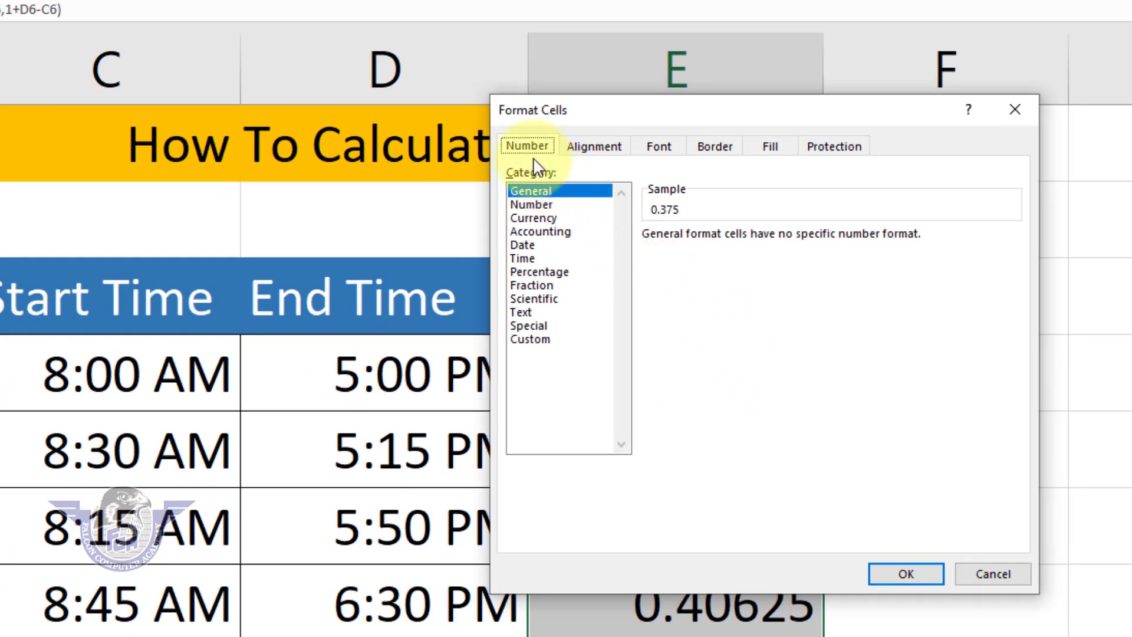
{"action": "left_click_drag", "start_coordinate": [560, 116], "coordinate": [52, 145]}
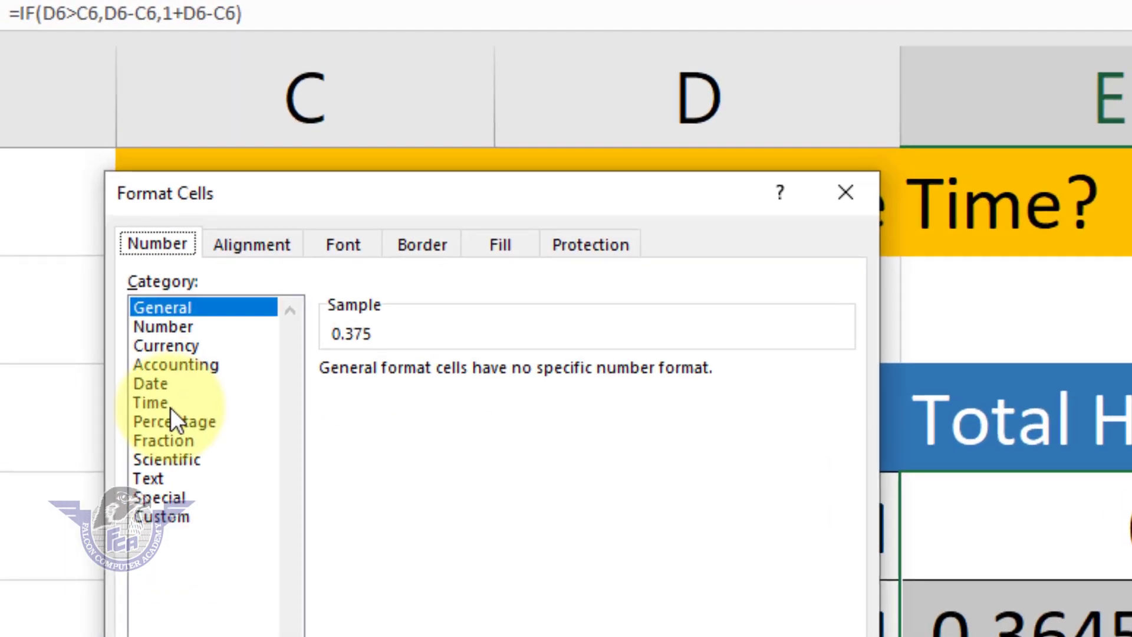
{"action": "left_click", "coordinate": [3, 285]}
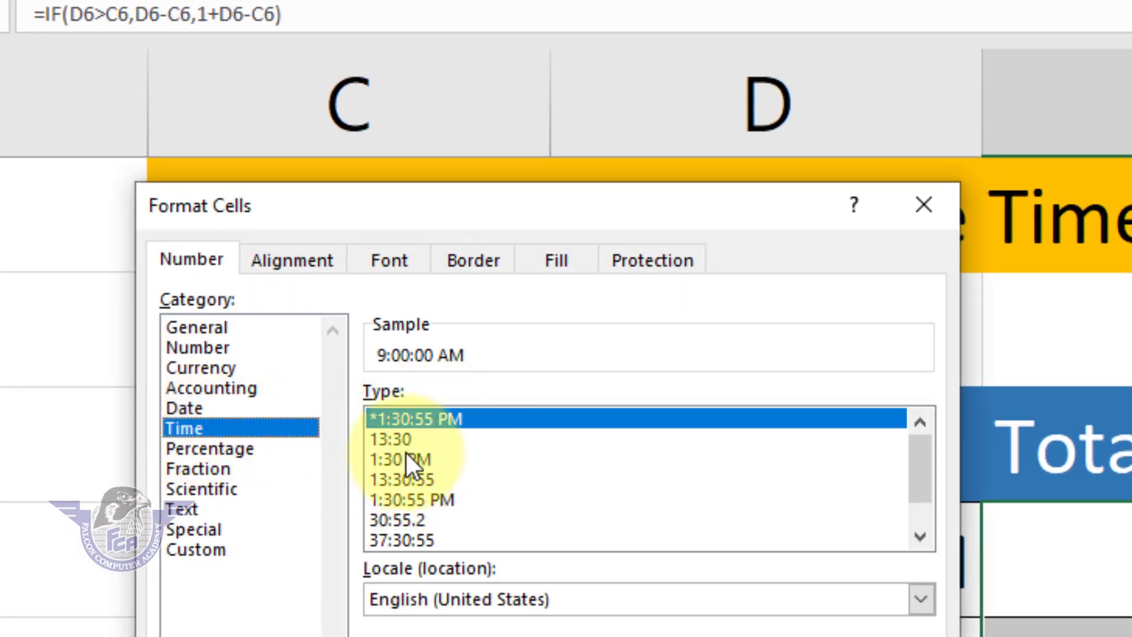
{"action": "left_click", "coordinate": [391, 443]}
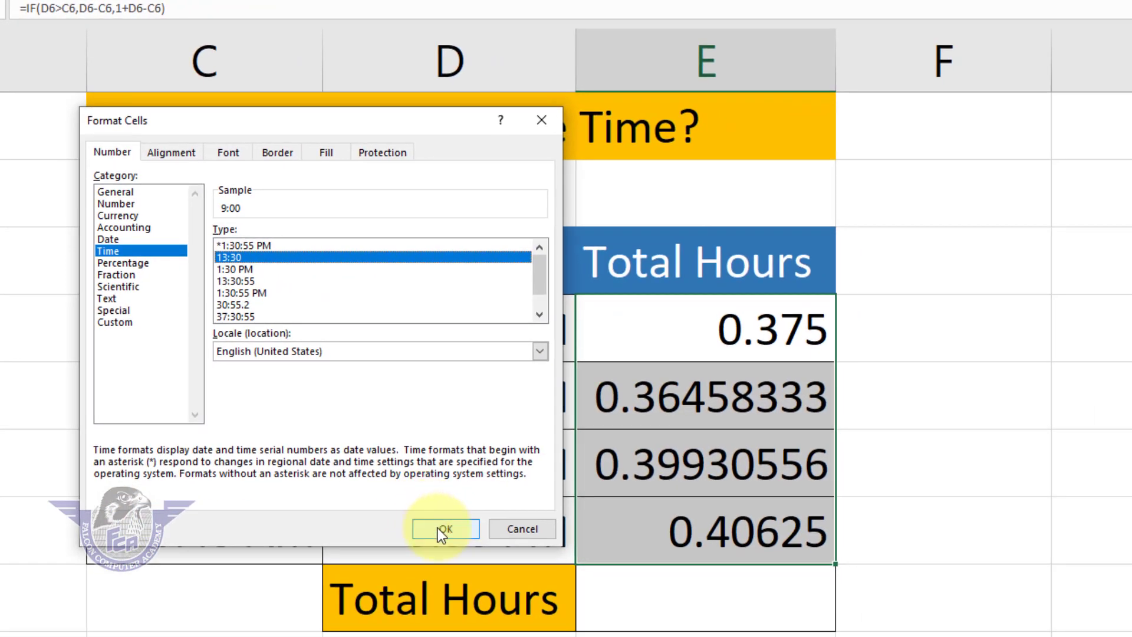
{"action": "left_click", "coordinate": [443, 528]}
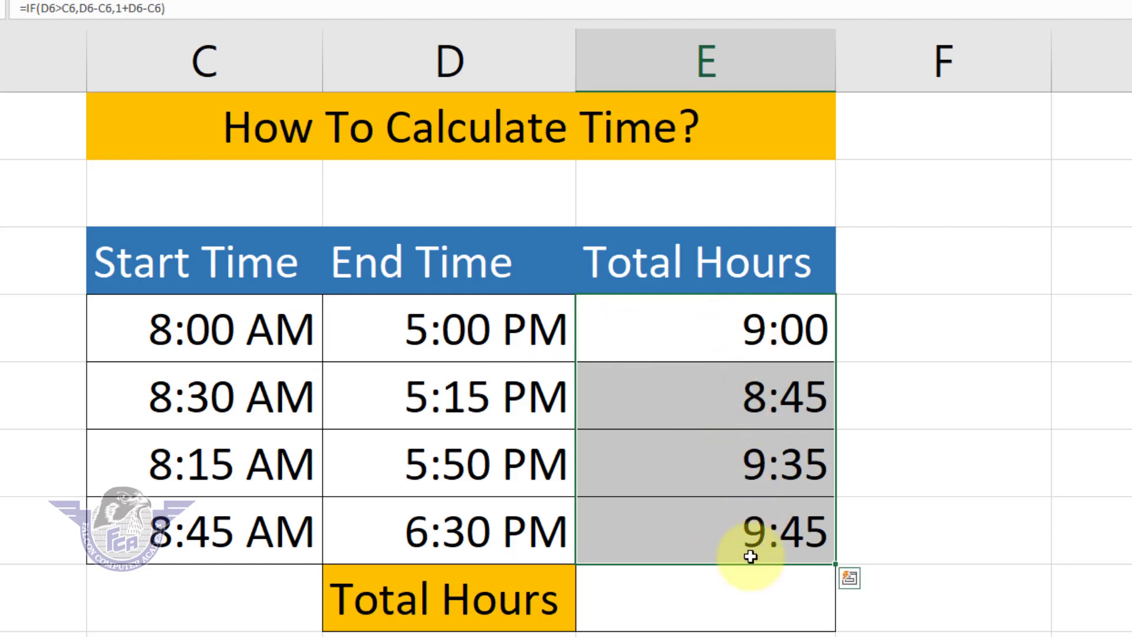
Enter =SUM(E6:E9) in E10 to total the hours of all rows
{"action": "left_click", "coordinate": [751, 610]}
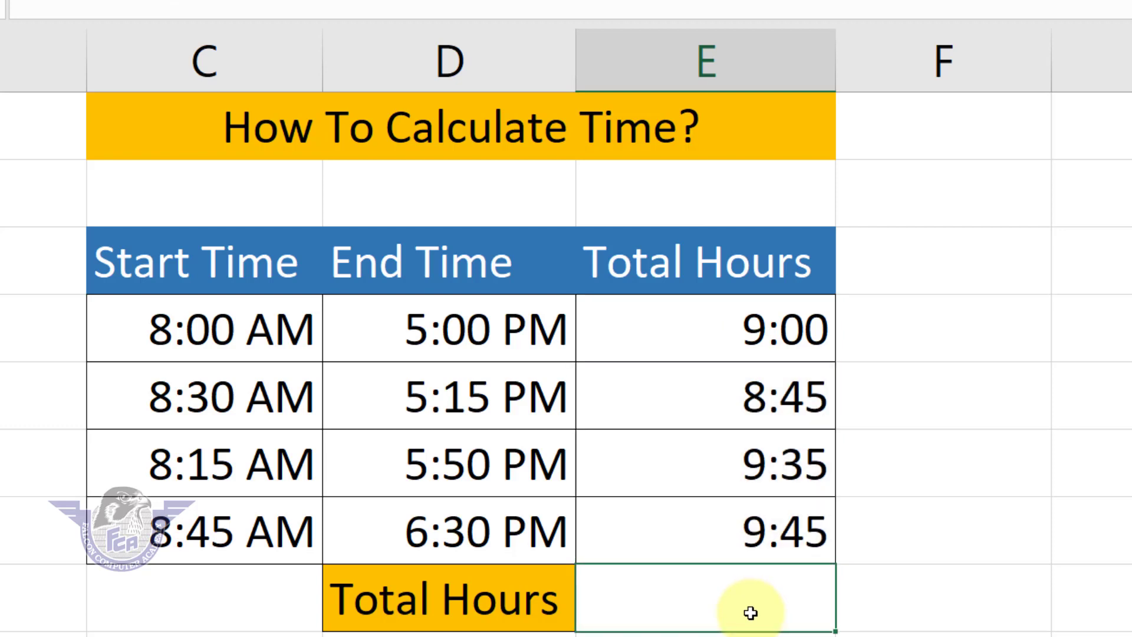
{"action": "type", "text": "=sum"}
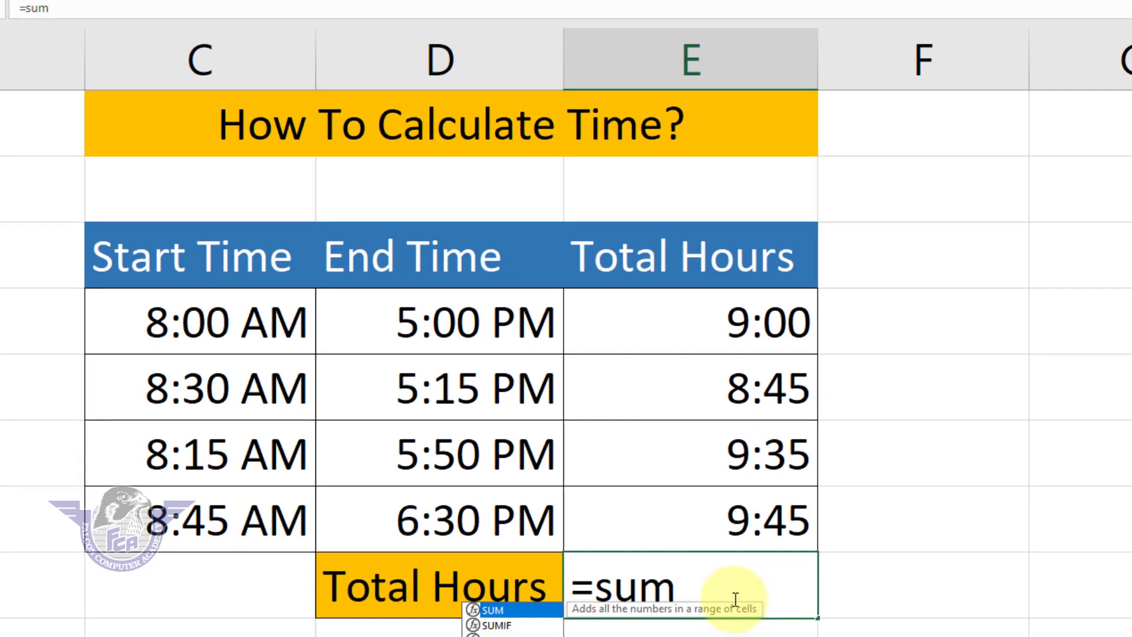
{"action": "type", "text": "("}
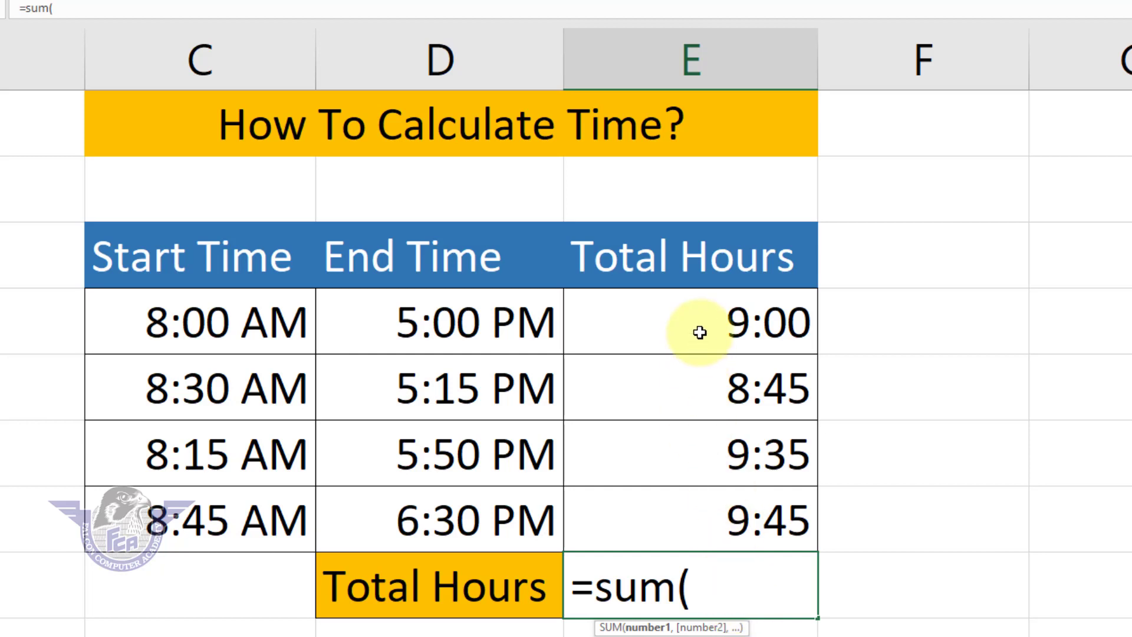
{"action": "left_click_drag", "start_coordinate": [700, 328], "coordinate": [696, 510]}
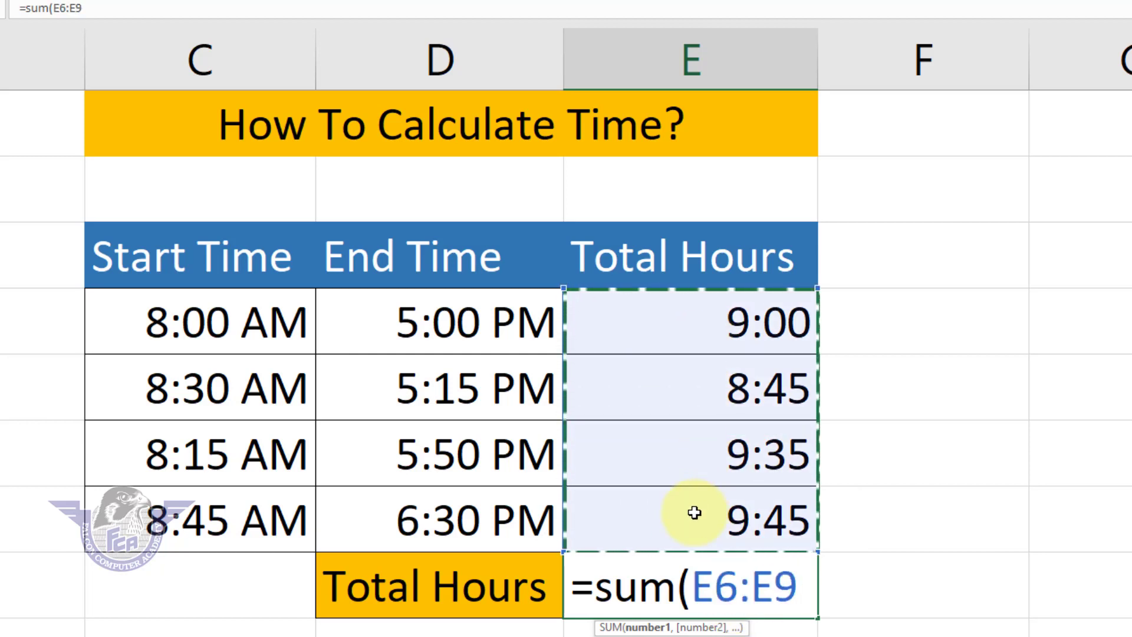
{"action": "type", "text": ")"}
{"action": "key", "text": "Return"}
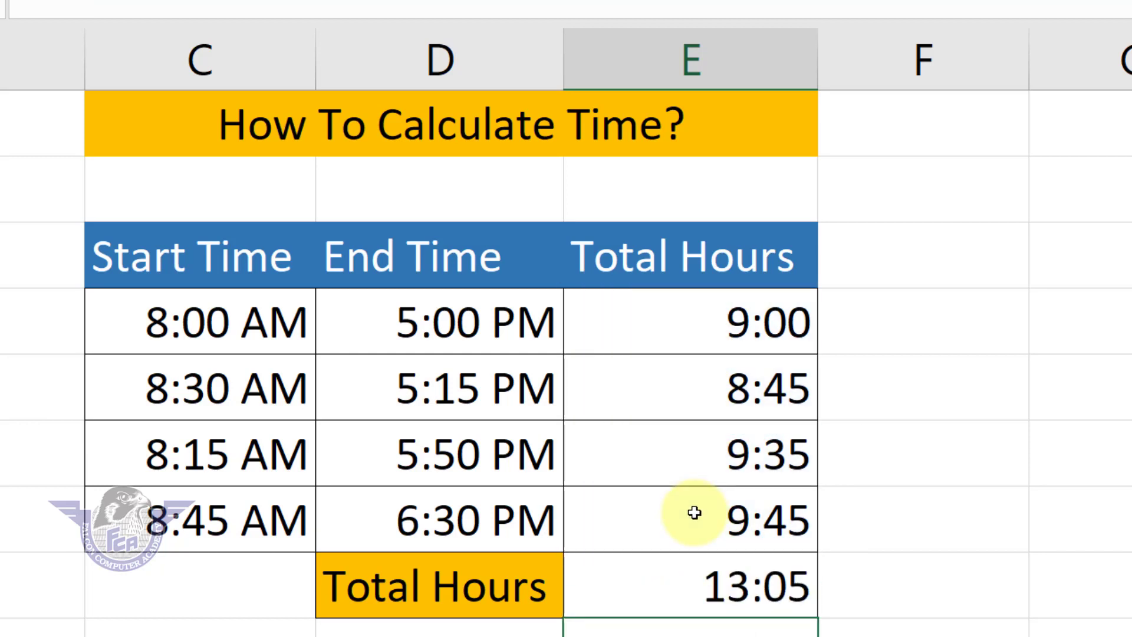
{"action": "left_click", "coordinate": [731, 586]}
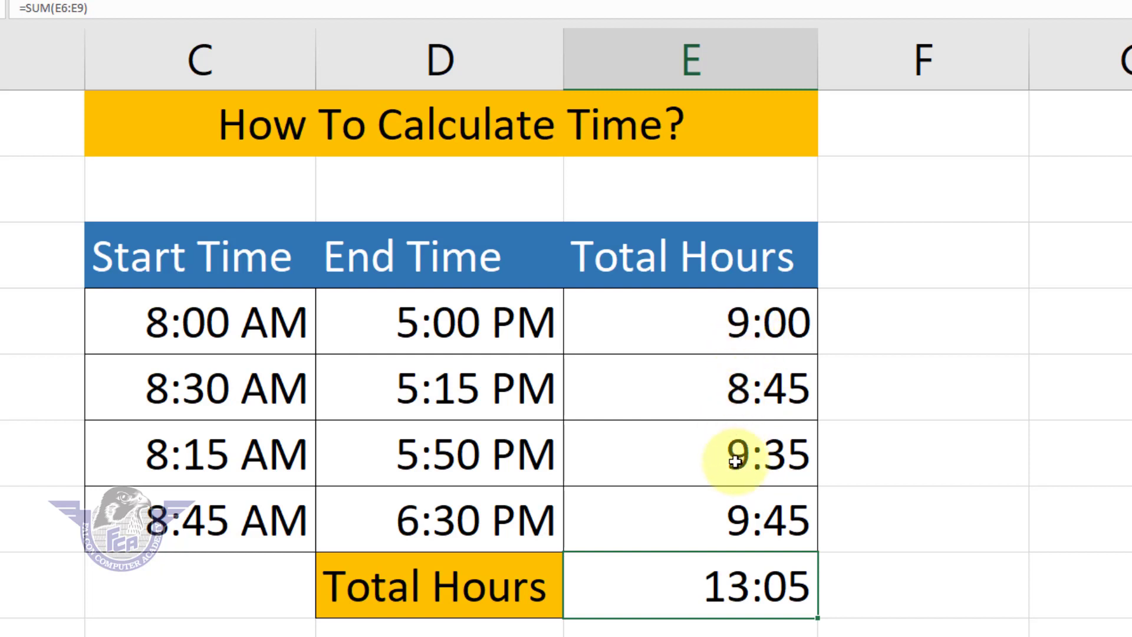
{"action": "left_click", "coordinate": [883, 567]}
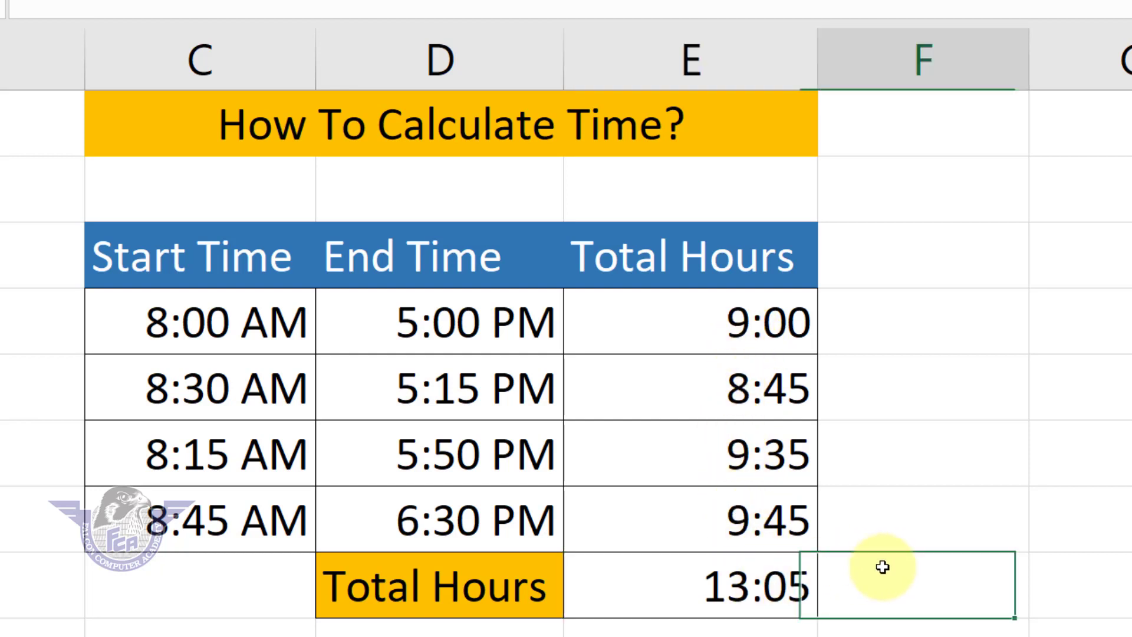
{"action": "left_click", "coordinate": [765, 611]}
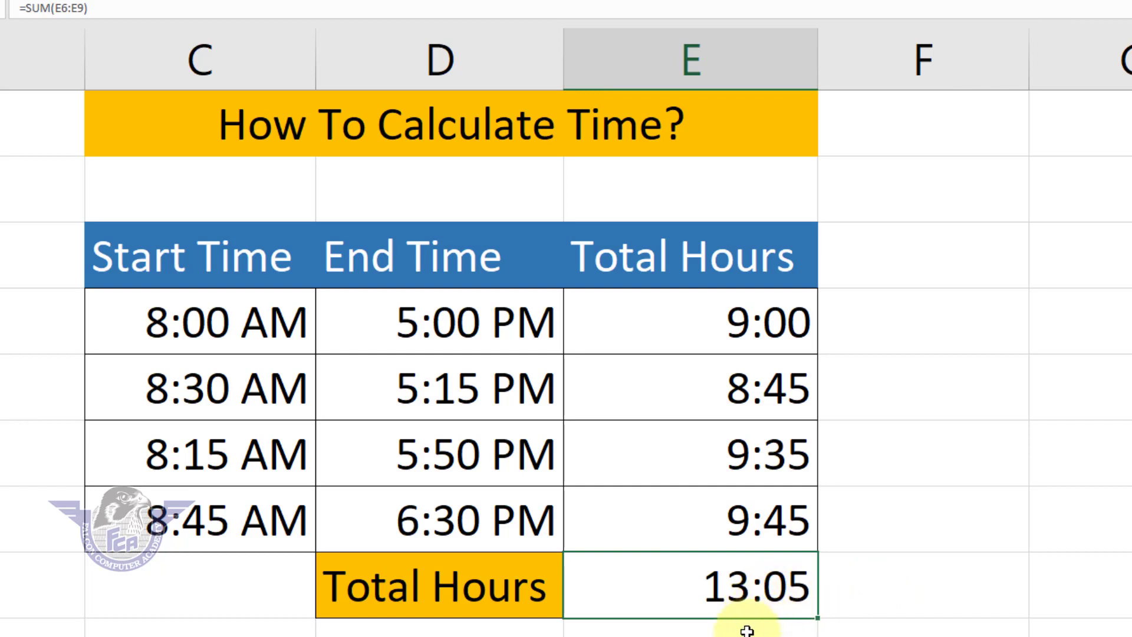
{"action": "key", "text": "Return"}
Format the total in E10 with the custom number format [h]:mm in place of the existing time format code
{"action": "left_click", "coordinate": [757, 594]}
{"action": "key", "text": "ctrl+1"}
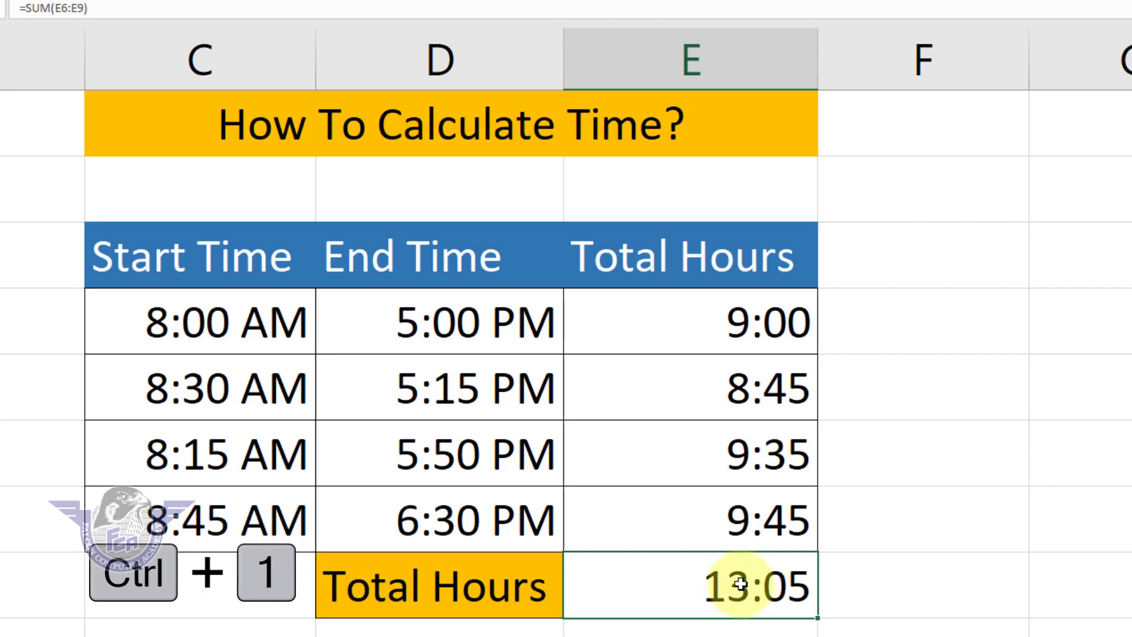
{"action": "right_click", "coordinate": [741, 584]}
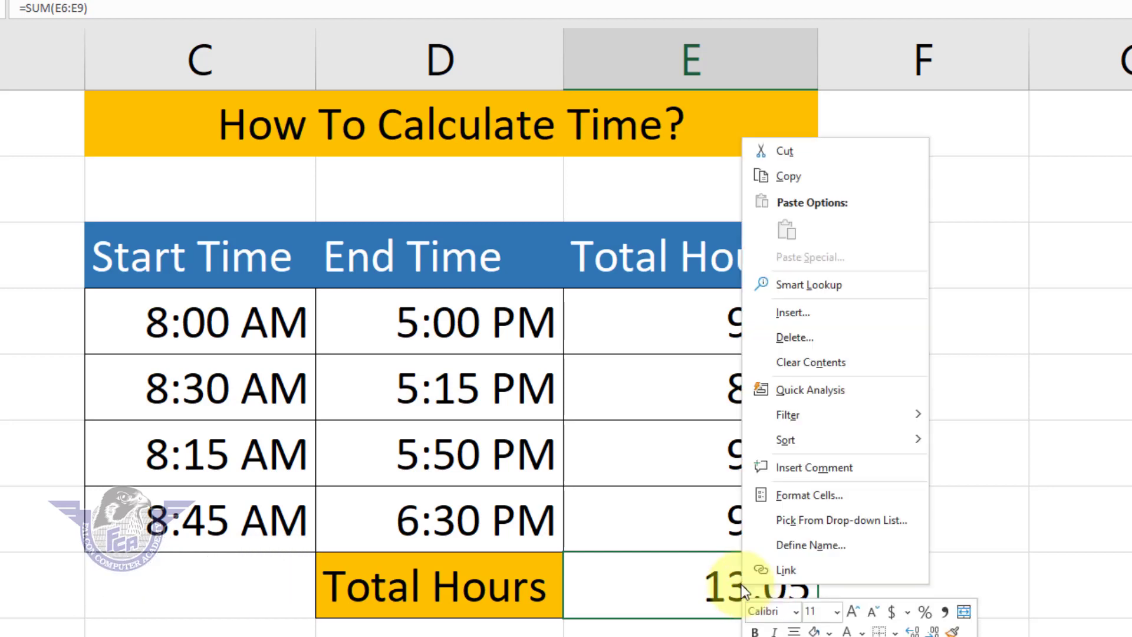
{"action": "left_click", "coordinate": [834, 500]}
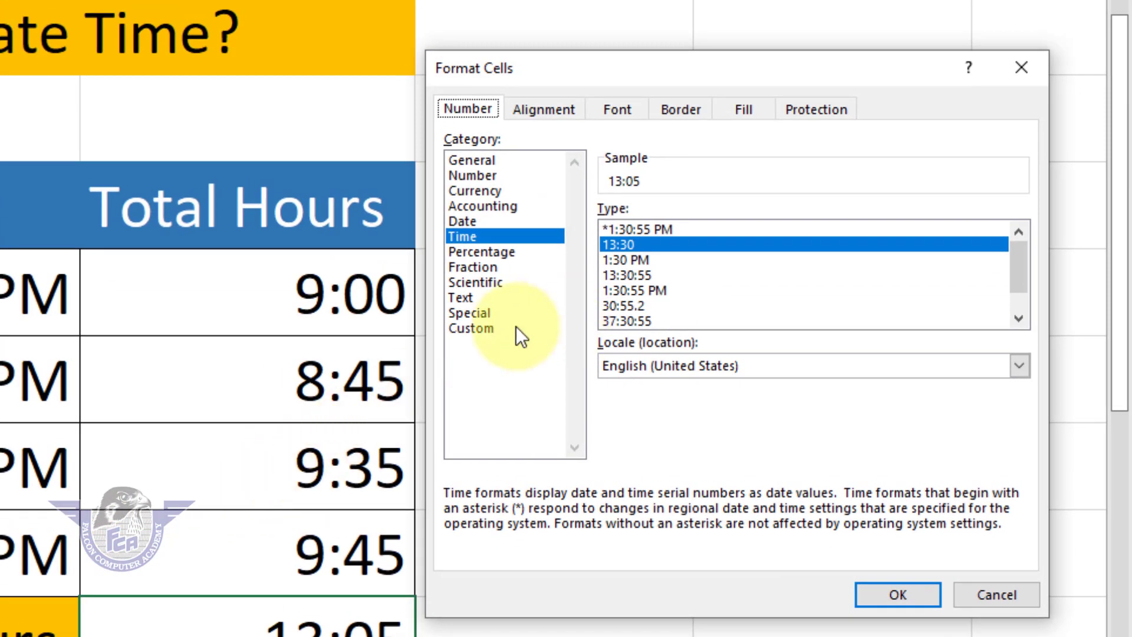
{"action": "left_click", "coordinate": [527, 170]}
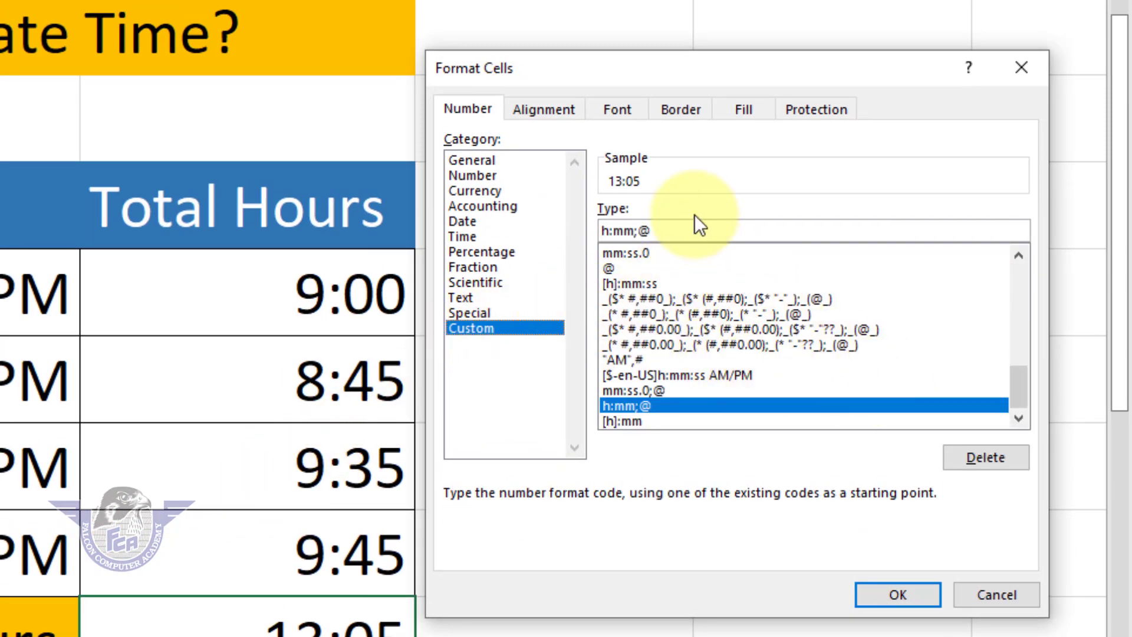
{"action": "left_click", "coordinate": [672, 230]}
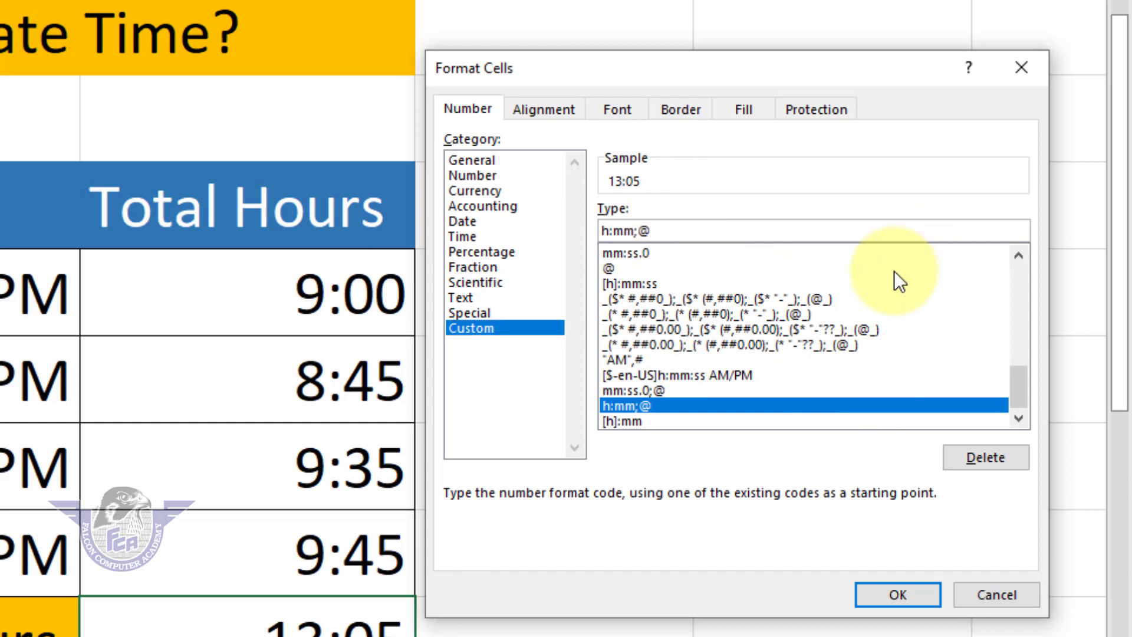
{"action": "key", "text": "BackSpace"}
{"action": "key", "text": "BackSpace"}
{"action": "key", "text": "BackSpace"}
{"action": "key", "text": "BackSpace"}
{"action": "key", "text": "BackSpace"}
{"action": "key", "text": "BackSpace"}
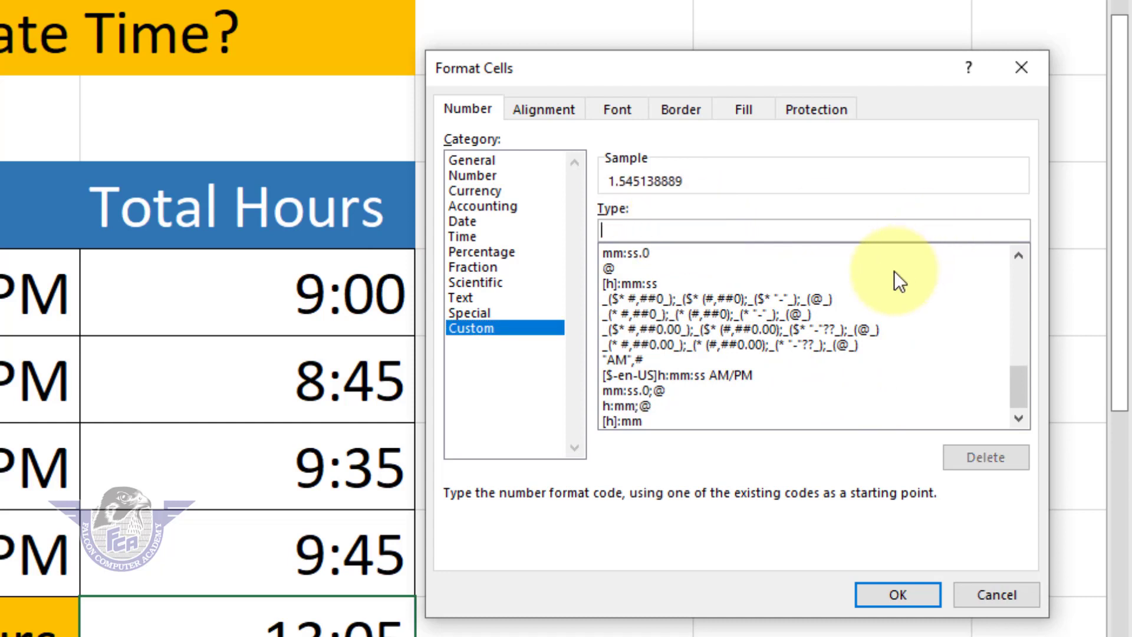
{"action": "type", "text": "[h]:mm"}
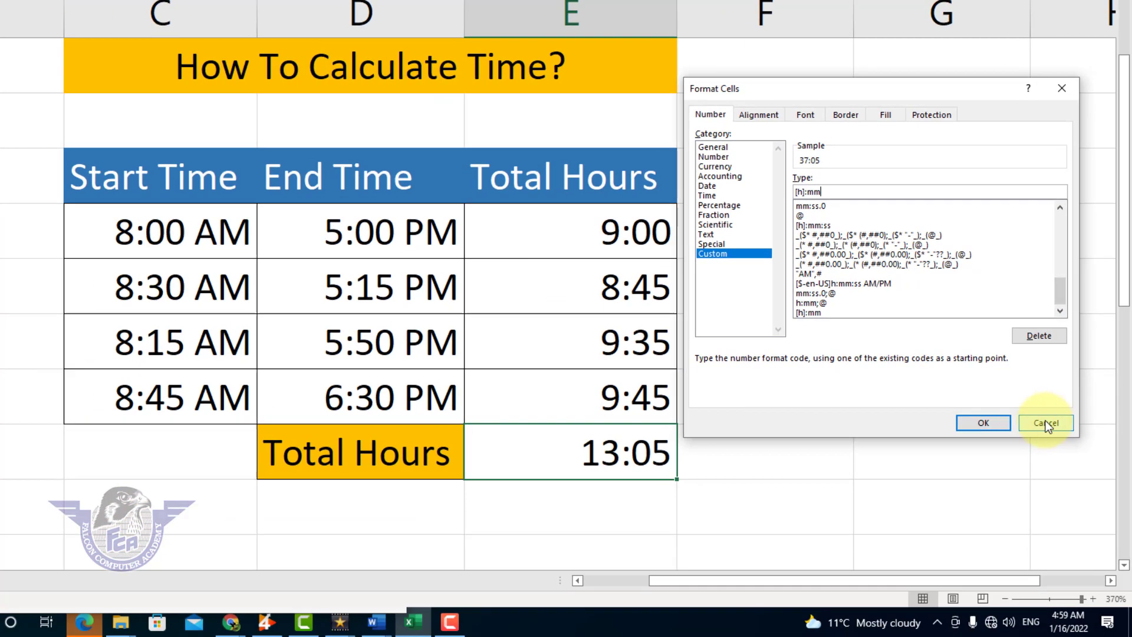
{"action": "left_click", "coordinate": [987, 424]}
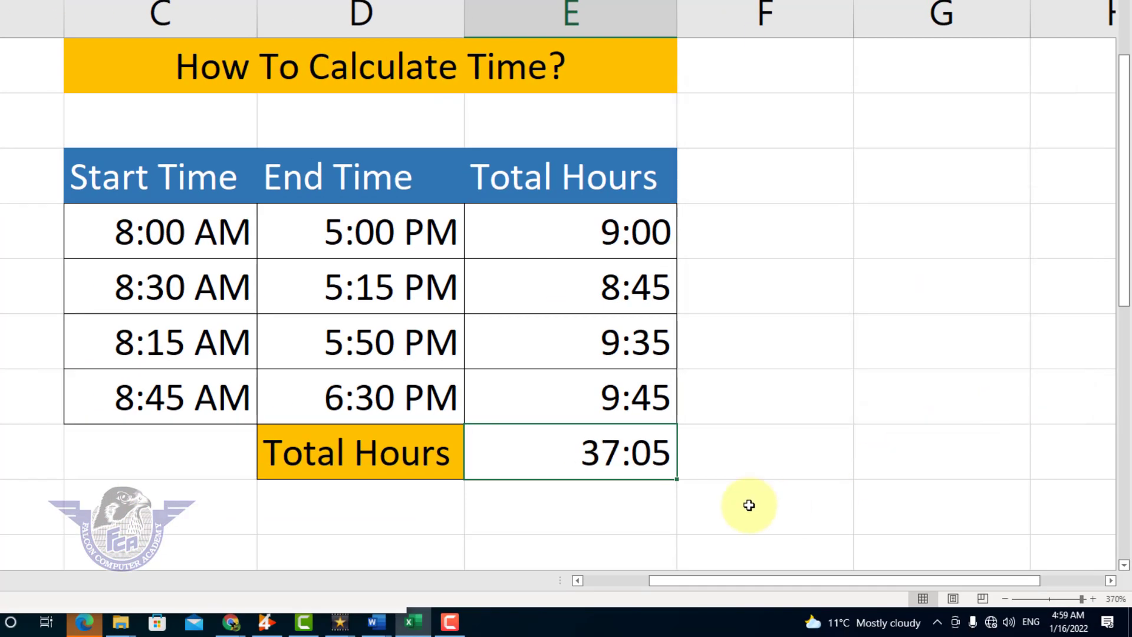